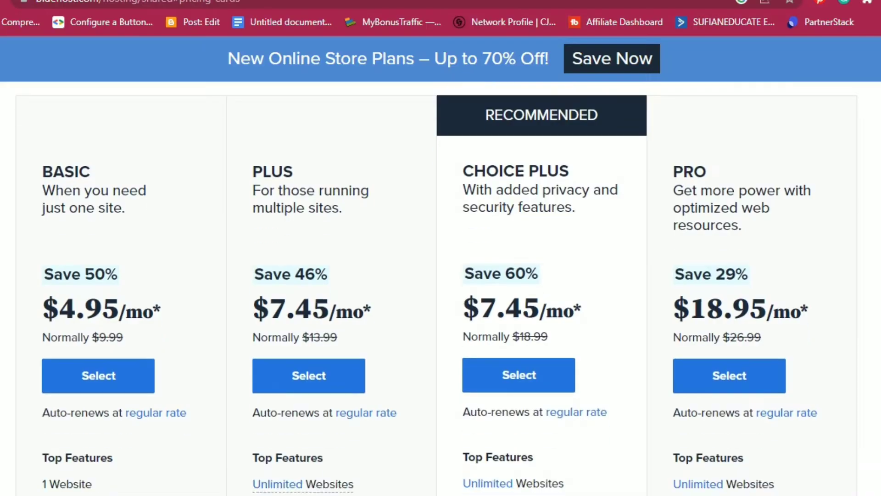
# Step: Highlight the FREE WORDPRESS plan heading on Porkbun's Easy WordPress page
pyautogui.scroll(-5, 441, 248)
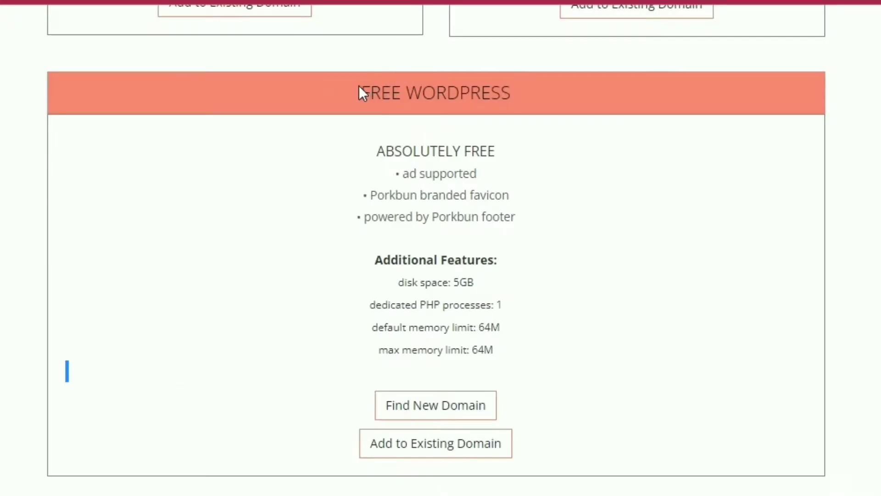
pyautogui.moveTo(359, 90); pyautogui.dragTo(518, 112)
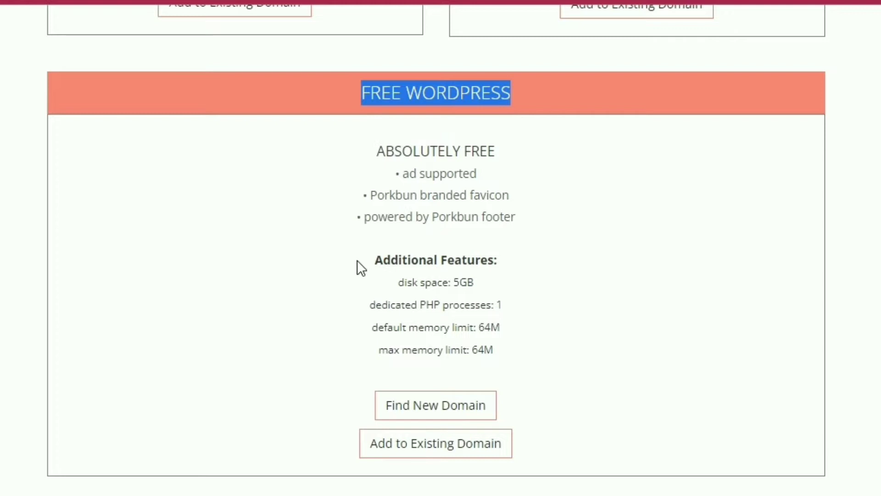
# Step: Highlight the 5GB disk space, Unmetered Bandwidth and Hundreds of Available Themes features
pyautogui.moveTo(383, 281)
pyautogui.mouseDown()
pyautogui.moveTo(500, 294)
pyautogui.moveTo(365, 306)
pyautogui.moveTo(541, 332)
pyautogui.mouseUp()
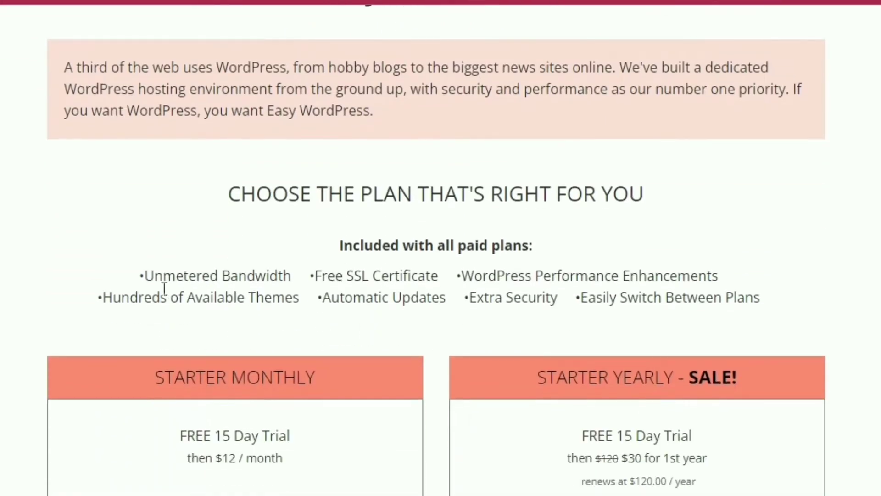
pyautogui.moveTo(157, 278); pyautogui.dragTo(661, 287)
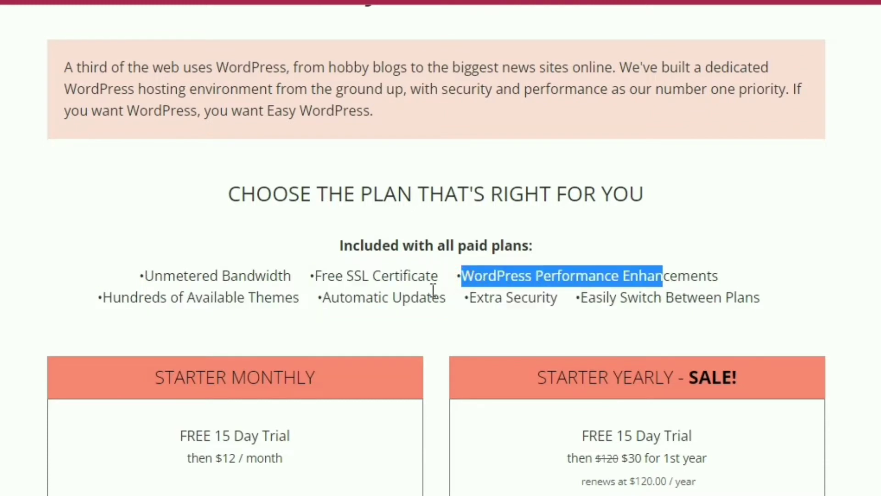
pyautogui.moveTo(301, 300); pyautogui.dragTo(123, 300)
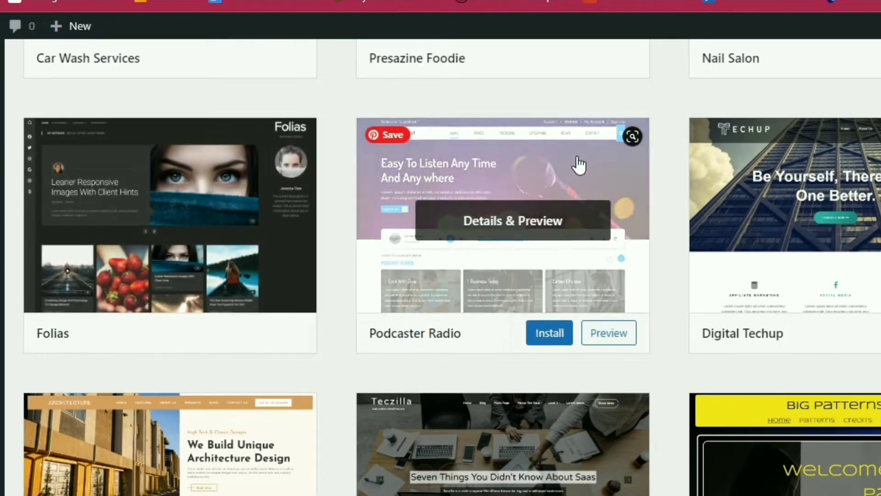
# Step: Install the PhotoBrust theme from the Add Themes grid
pyautogui.scroll(-1, 825, 209)
pyautogui.scroll(-4, 824, 211)
pyautogui.scroll(-5, 550, 330)
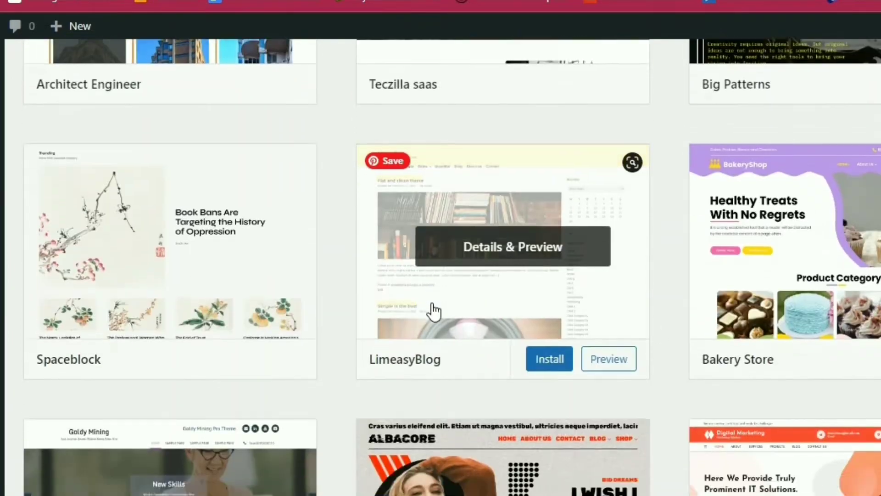
pyautogui.scroll(-5, 322, 293)
pyautogui.scroll(-5, 239, 284)
pyautogui.scroll(-2, 239, 289)
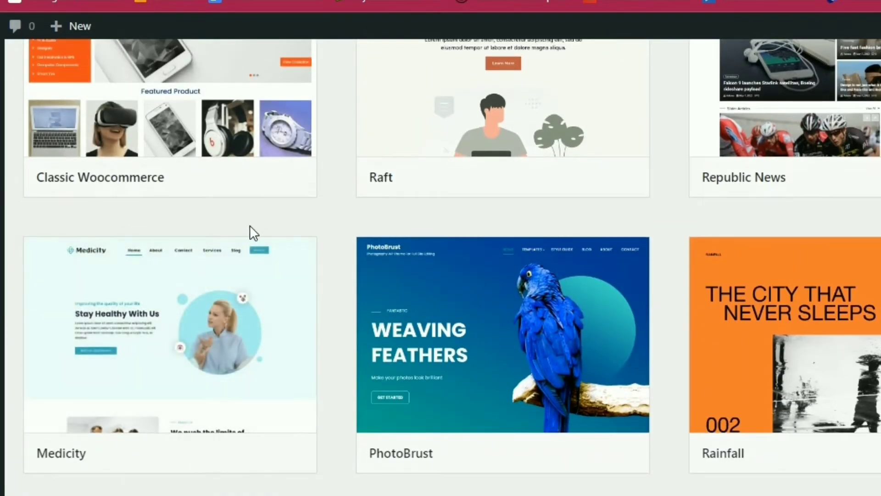
pyautogui.scroll(-3, 251, 234)
pyautogui.moveTo(503, 334)
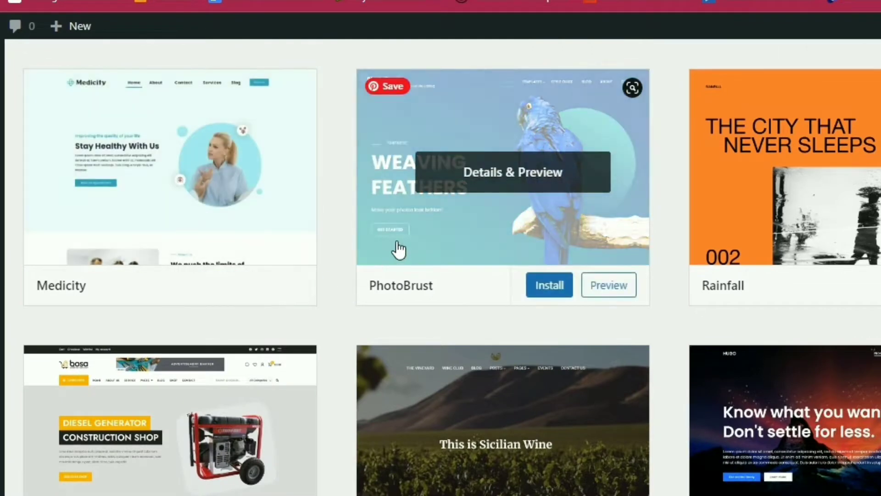
pyautogui.click(527, 287)
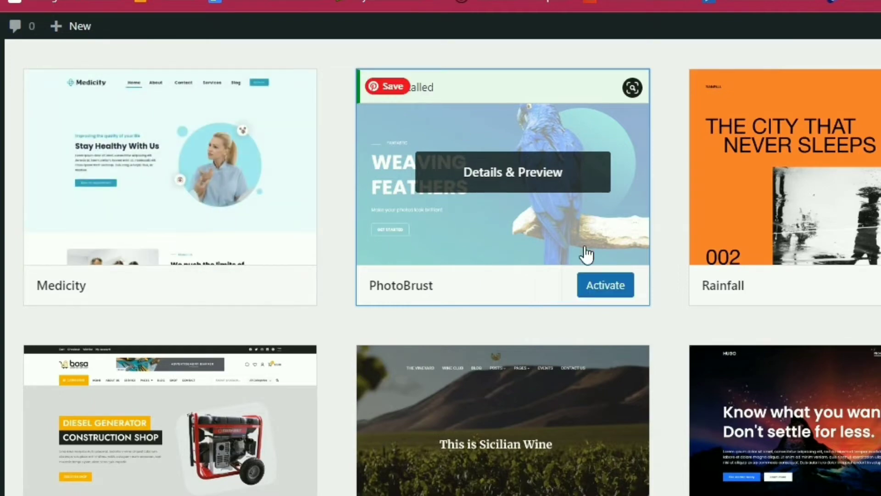
pyautogui.scroll(-3, 582, 311)
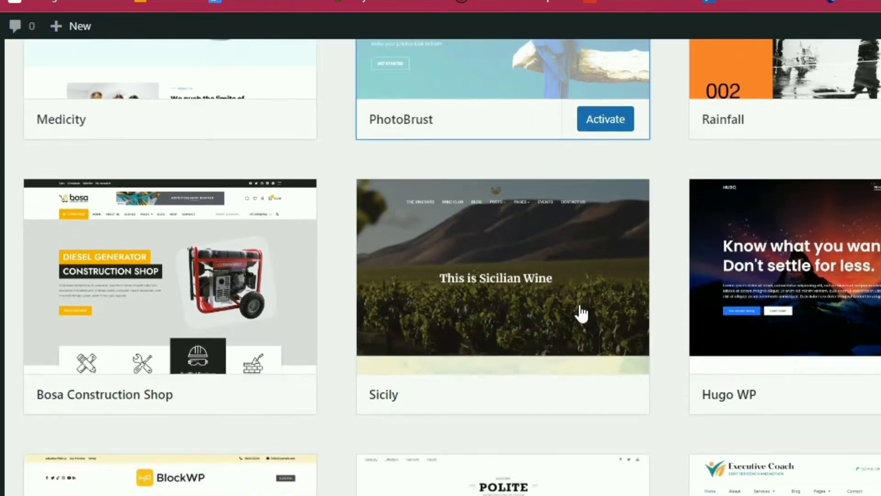
pyautogui.scroll(-3, 377, 316)
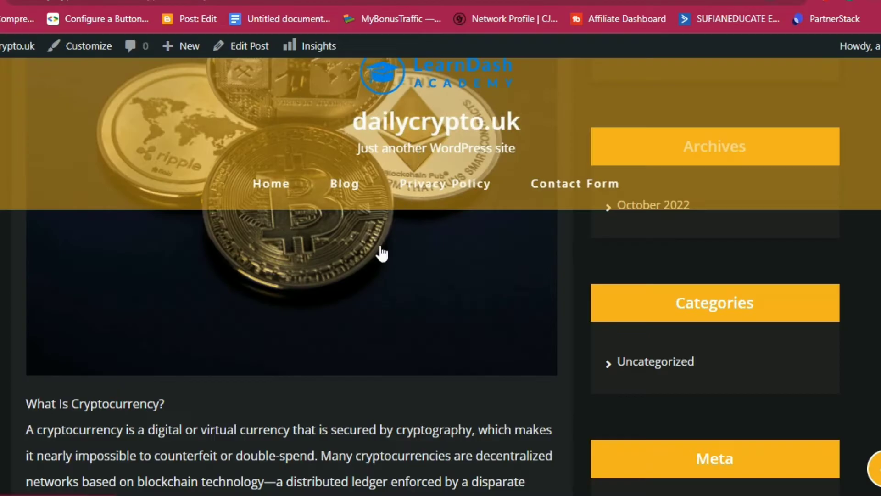
pyautogui.scroll(-2, 380, 251)
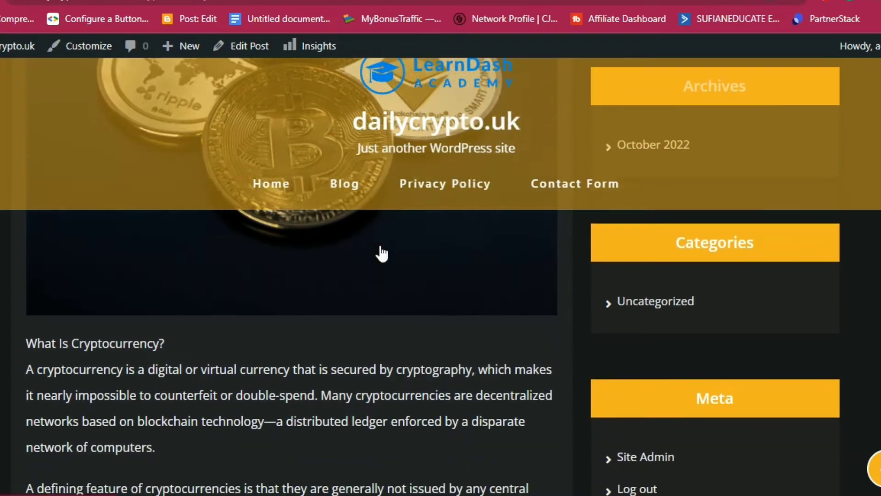
pyautogui.scroll(-2, 380, 251)
pyautogui.scroll(-1, 381, 253)
pyautogui.scroll(-3, 381, 253)
pyautogui.scroll(-2, 381, 253)
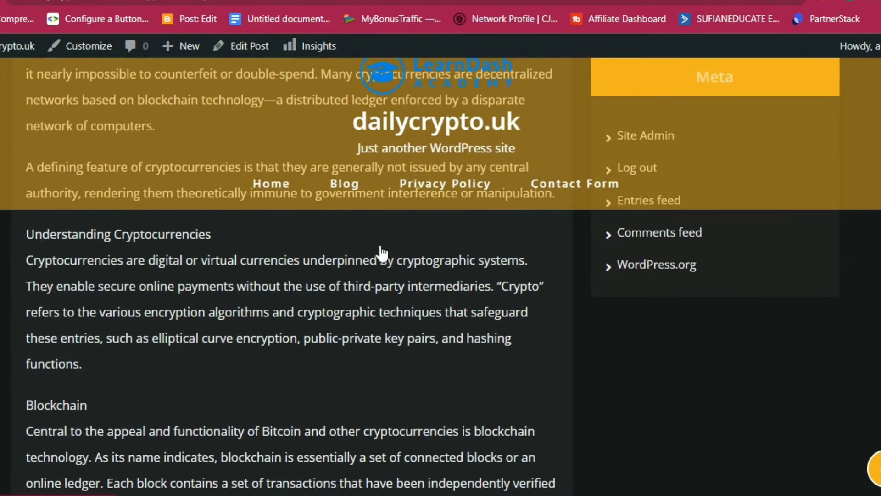
pyautogui.scroll(-2, 381, 253)
pyautogui.scroll(-3, 382, 254)
pyautogui.scroll(-3, 381, 253)
pyautogui.scroll(-5, 381, 253)
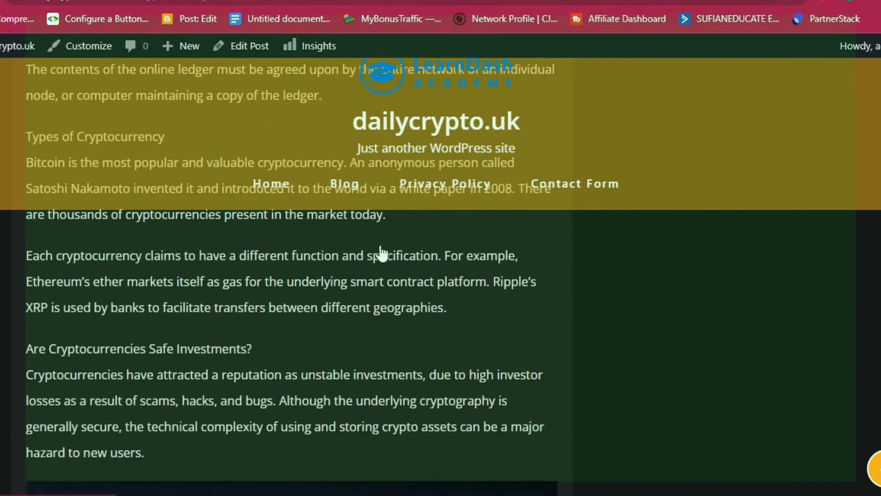
pyautogui.scroll(-6, 381, 253)
pyautogui.scroll(-4, 381, 253)
pyautogui.scroll(-3, 381, 252)
pyautogui.scroll(-4, 381, 252)
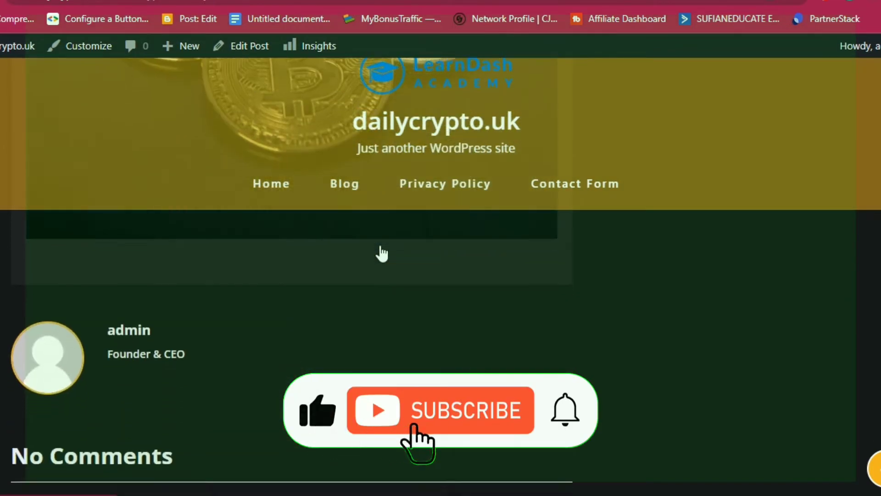
pyautogui.scroll(-4, 381, 252)
pyautogui.scroll(-2, 381, 247)
pyautogui.scroll(-2, 381, 247)
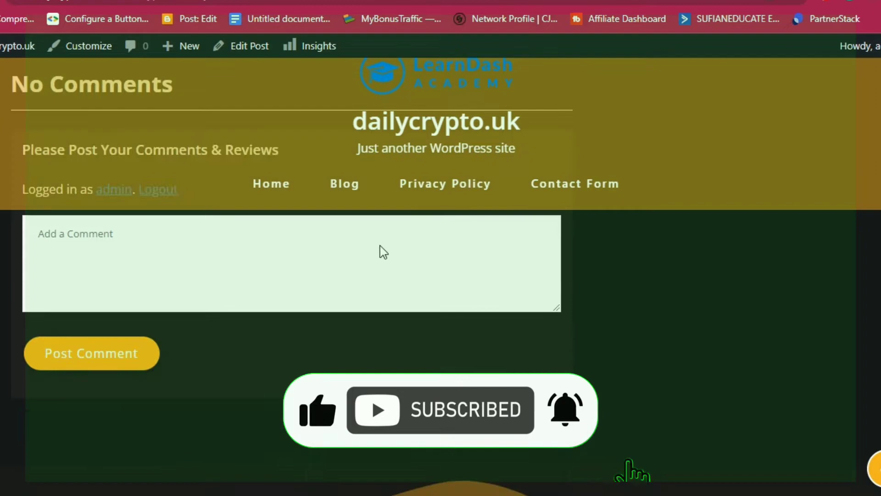
pyautogui.scroll(-3, 381, 247)
pyautogui.scroll(-2, 381, 247)
pyautogui.scroll(-5, 380, 247)
pyautogui.scroll(-1, 381, 247)
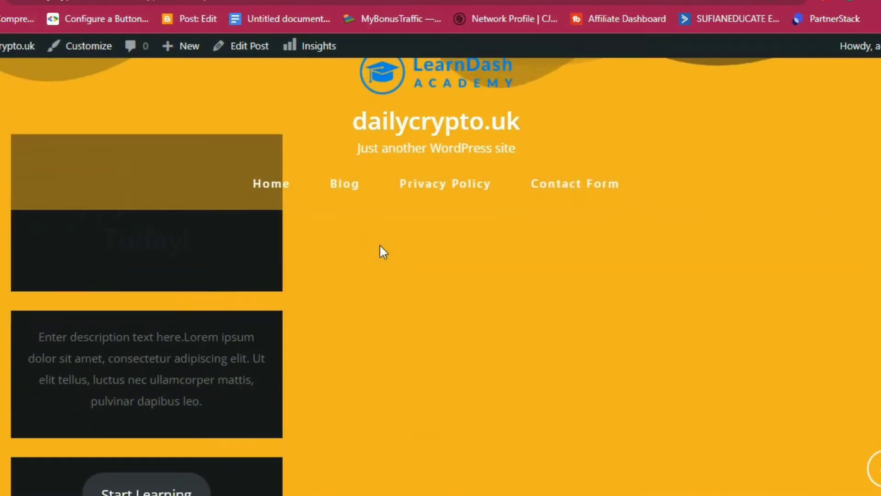
pyautogui.scroll(-4, 395, 267)
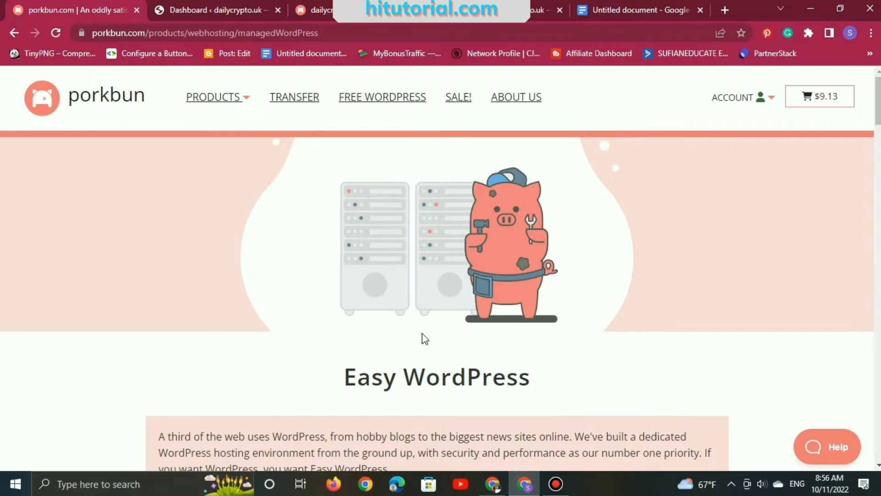
# Step: Use Domain Management's dailycrypto.uk WordPress settings to log in via Direct Admin Login
pyautogui.click(730, 104)
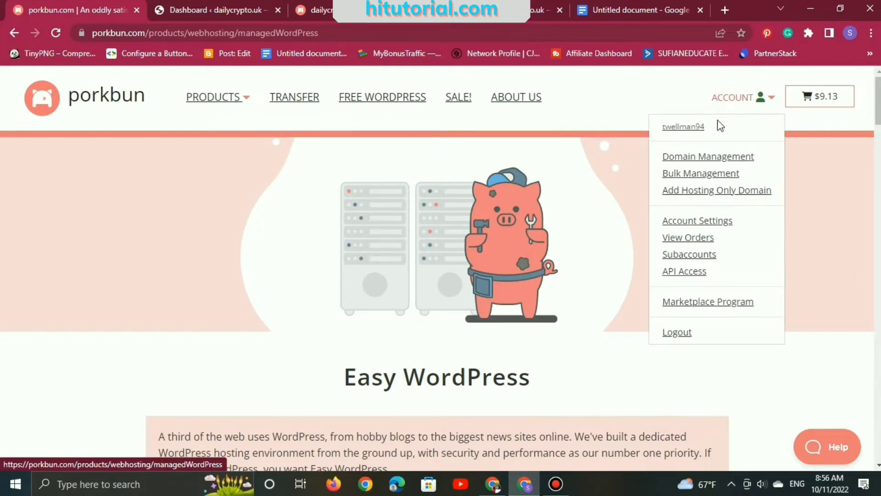
pyautogui.click(711, 156)
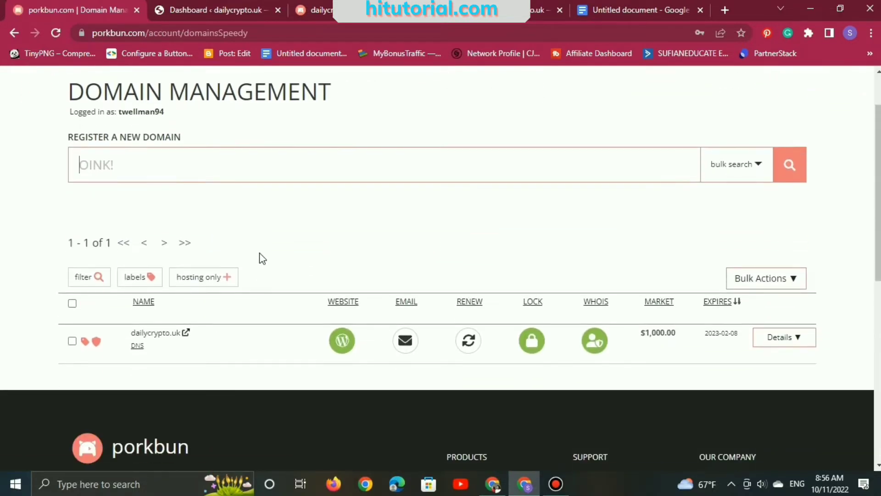
pyautogui.click(342, 342)
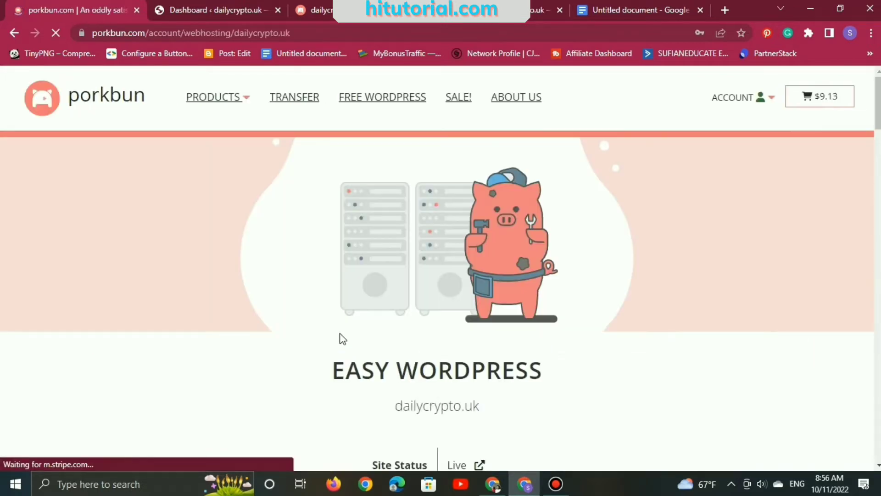
pyautogui.scroll(-4, 342, 340)
pyautogui.scroll(-1, 345, 335)
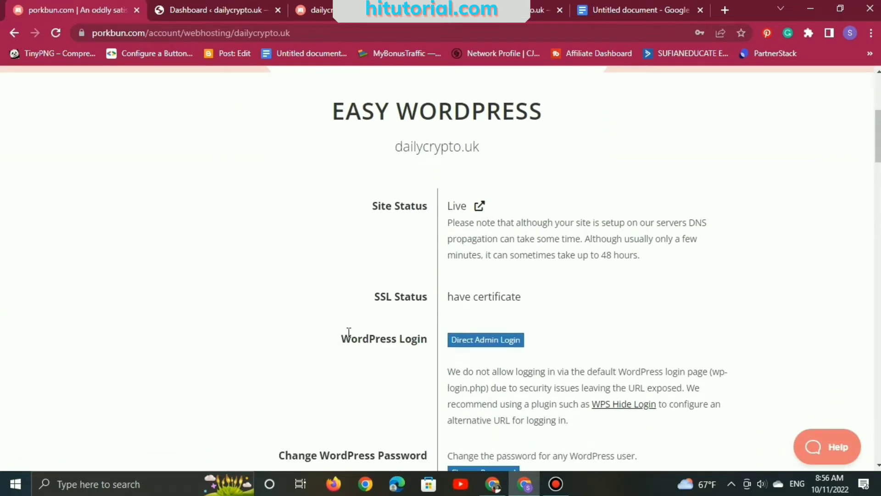
pyautogui.click(468, 350)
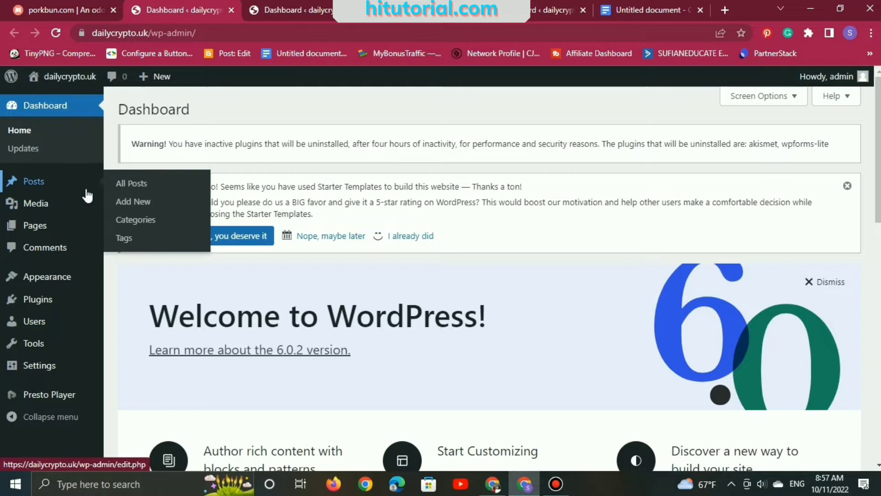
# Step: Browse the six installed themes on the Themes page, with Astra active
pyautogui.scroll(-2, 93, 226)
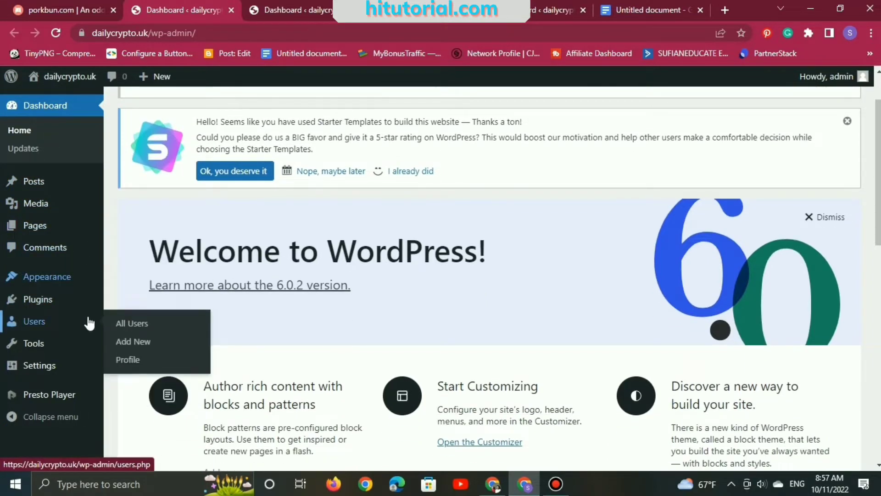
pyautogui.moveTo(47, 276)
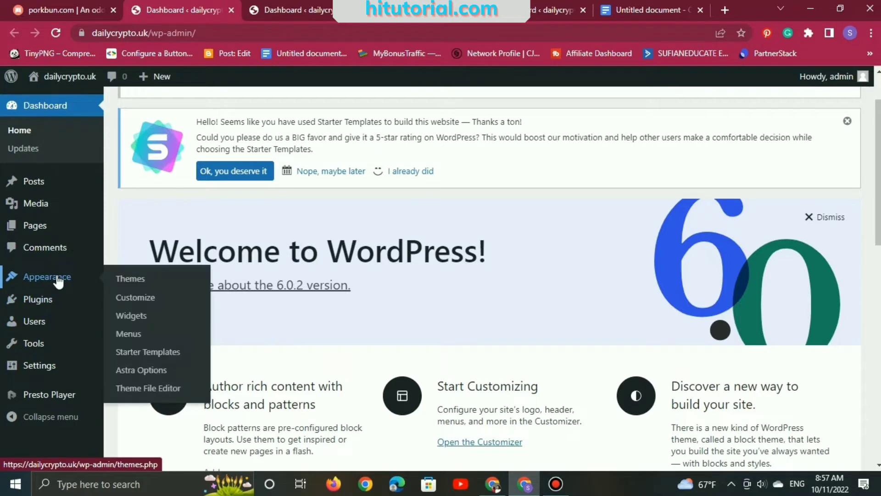
pyautogui.click(139, 278)
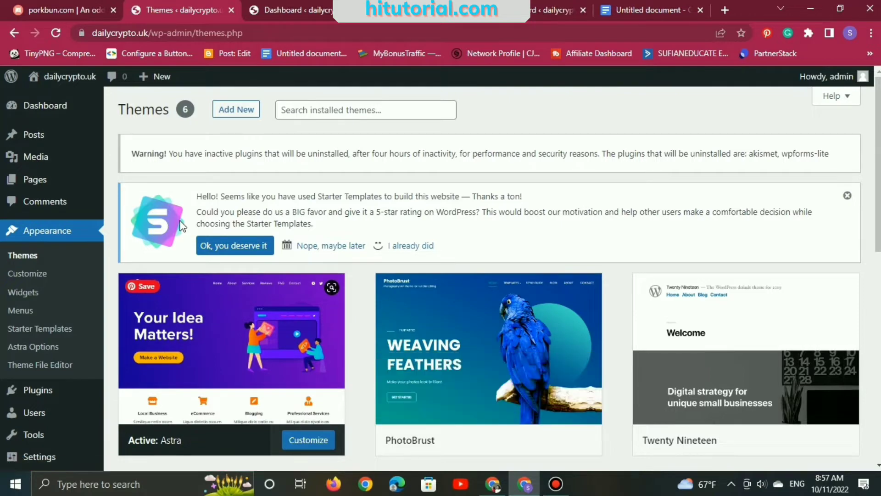
pyautogui.scroll(-5, 180, 225)
pyautogui.scroll(5, 202, 229)
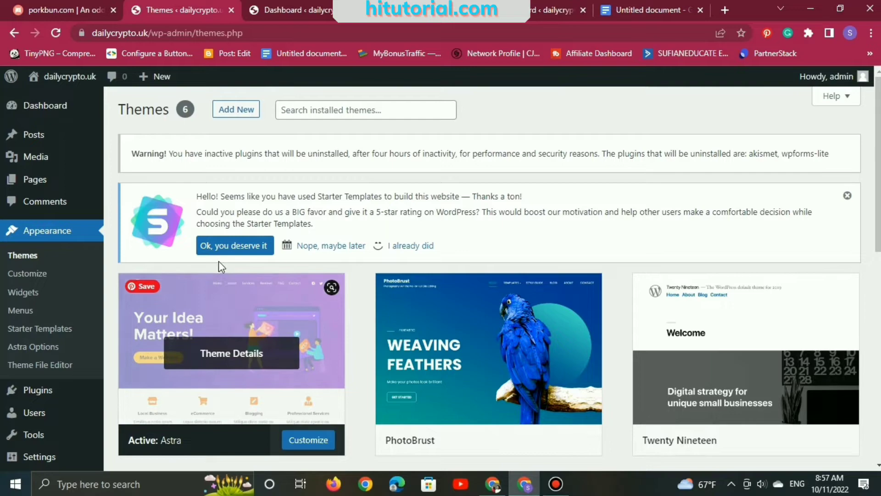
pyautogui.scroll(-1, 218, 260)
pyautogui.scroll(-2, 311, 261)
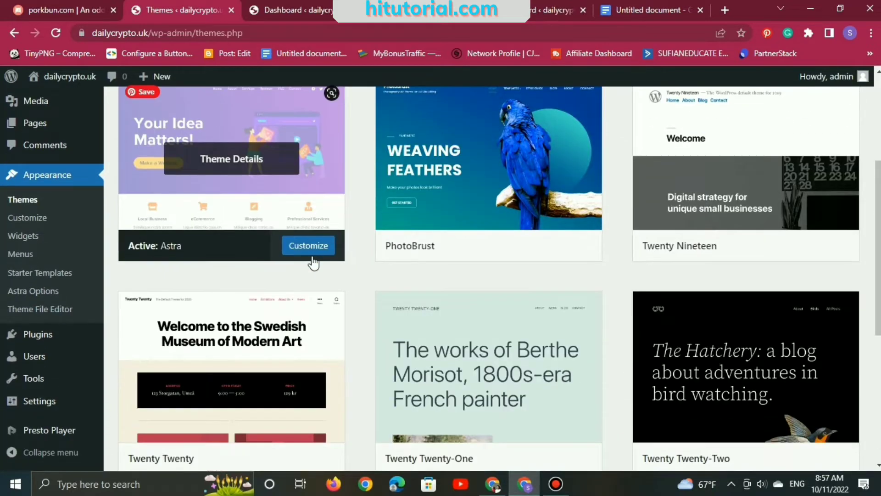
pyautogui.scroll(-2, 257, 262)
pyautogui.scroll(-2, 206, 264)
pyautogui.scroll(10, 206, 262)
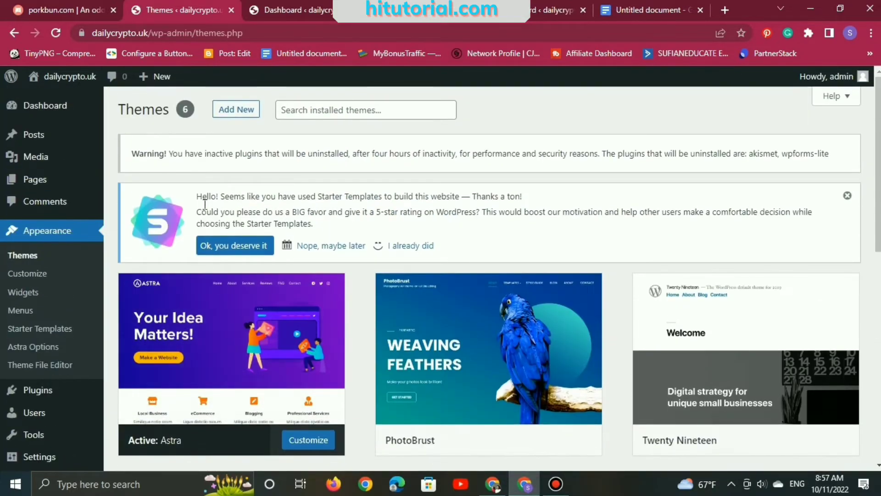
# Step: Browse the Popular themes in the Add Themes directory (5,136 themes)
pyautogui.click(232, 117)
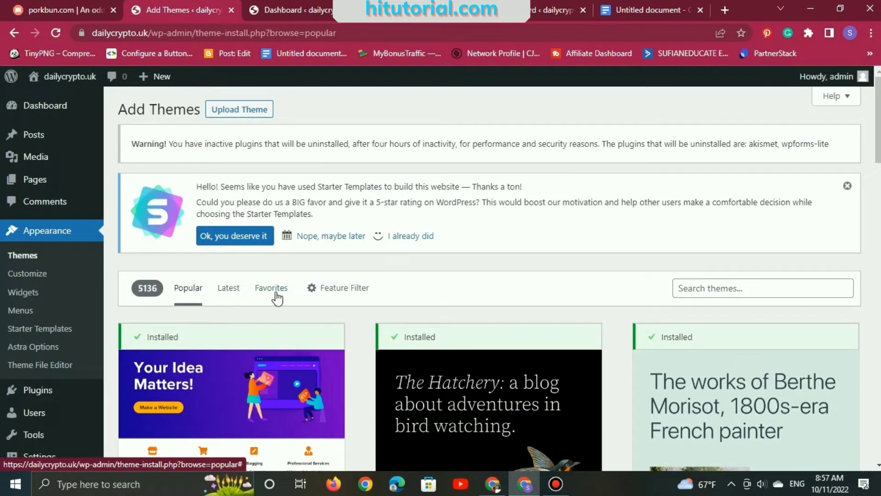
pyautogui.scroll(-3, 257, 298)
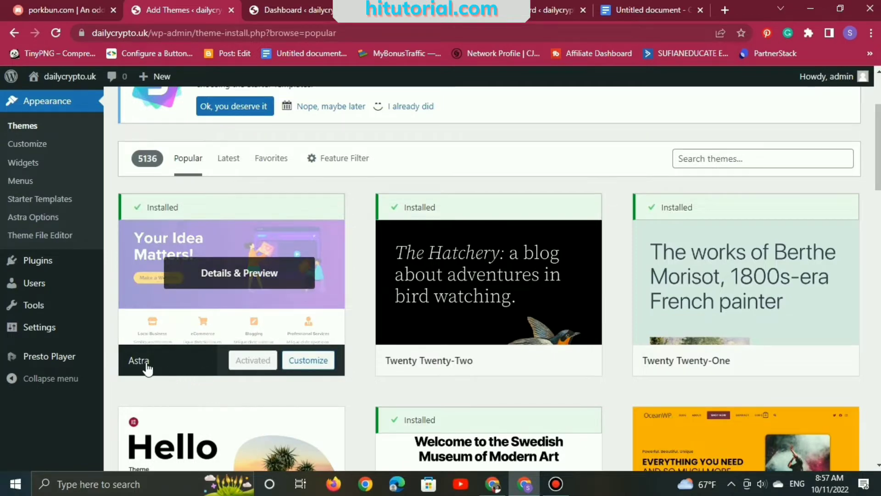
pyautogui.scroll(-5, 352, 315)
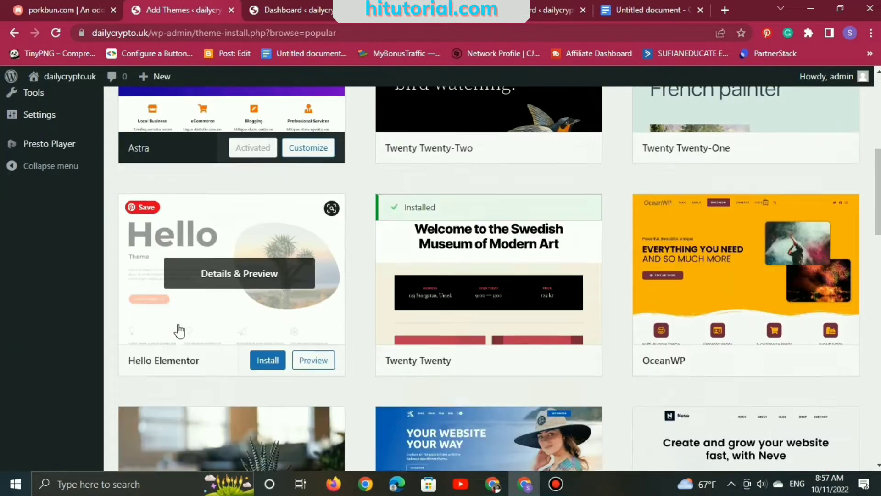
pyautogui.scroll(-1, 179, 331)
pyautogui.scroll(-2, 175, 335)
pyautogui.scroll(-4, 173, 302)
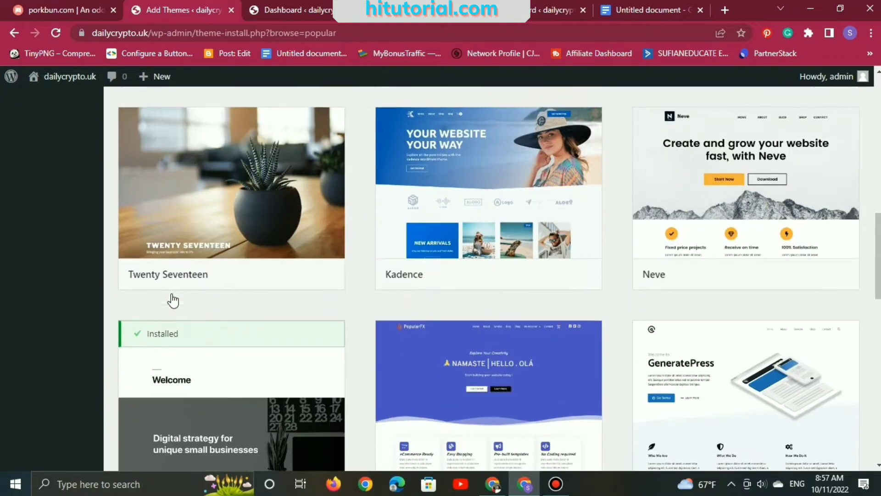
pyautogui.scroll(-4, 173, 301)
pyautogui.scroll(-4, 173, 301)
pyautogui.scroll(-5, 252, 299)
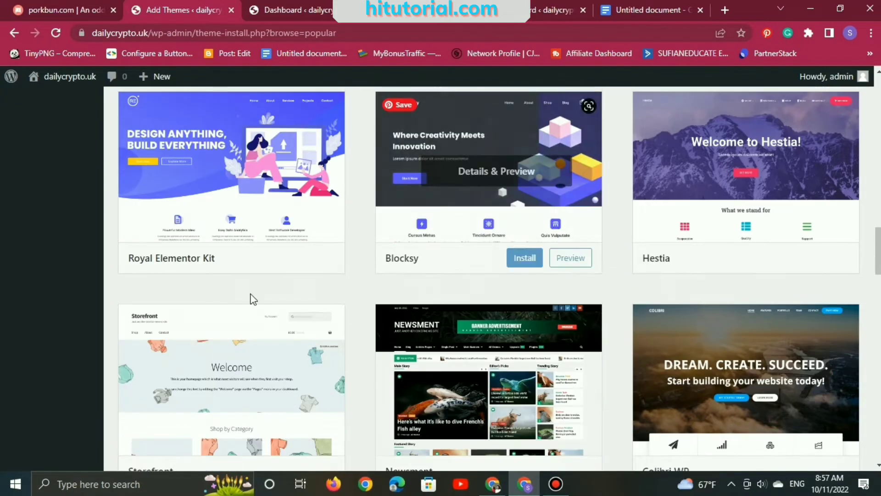
pyautogui.scroll(-4, 327, 296)
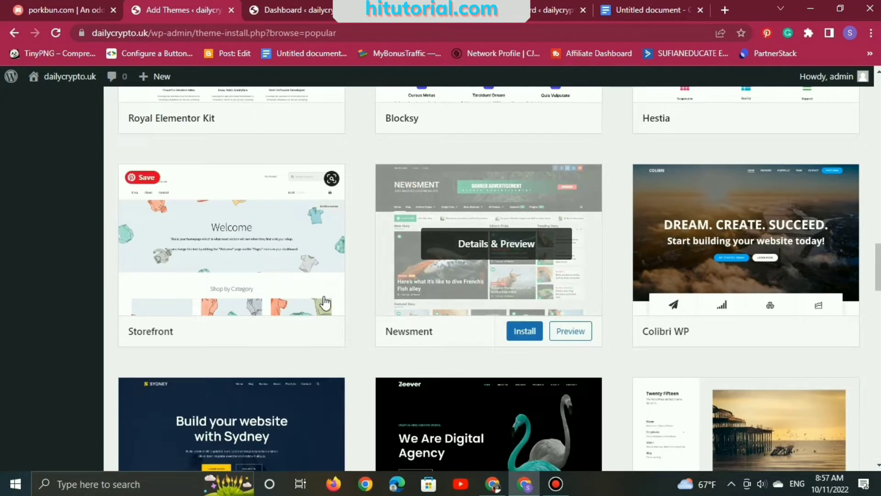
pyautogui.scroll(7, 328, 301)
pyautogui.scroll(5, 332, 305)
pyautogui.scroll(15, 334, 306)
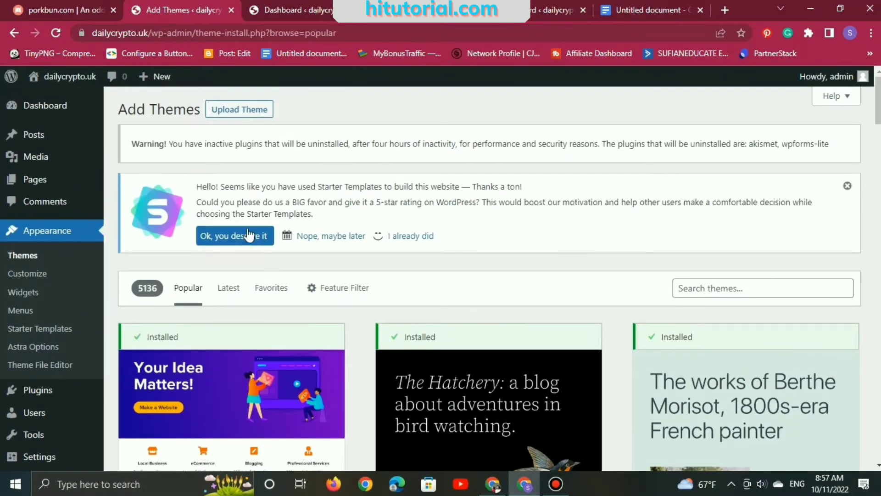
# Step: Switch Add Themes to the Latest tab and browse the 10,076 newest themes
pyautogui.click(232, 290)
pyautogui.scroll(-1, 233, 296)
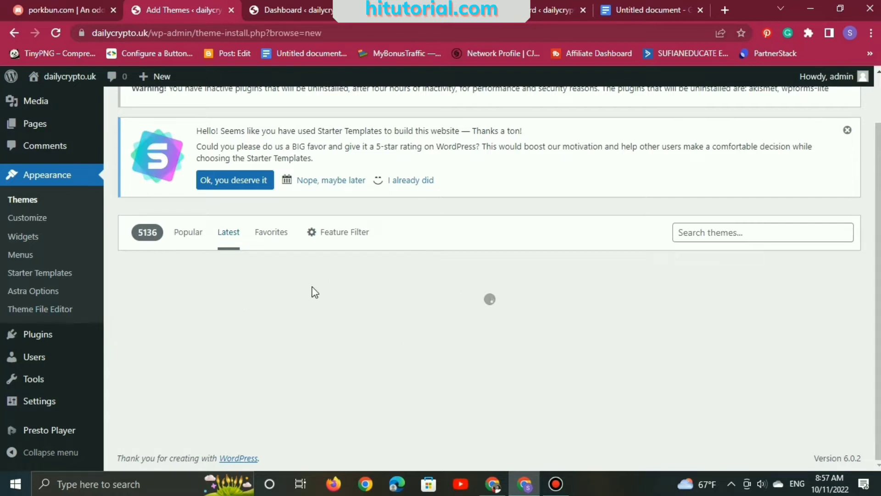
pyautogui.scroll(-1, 276, 291)
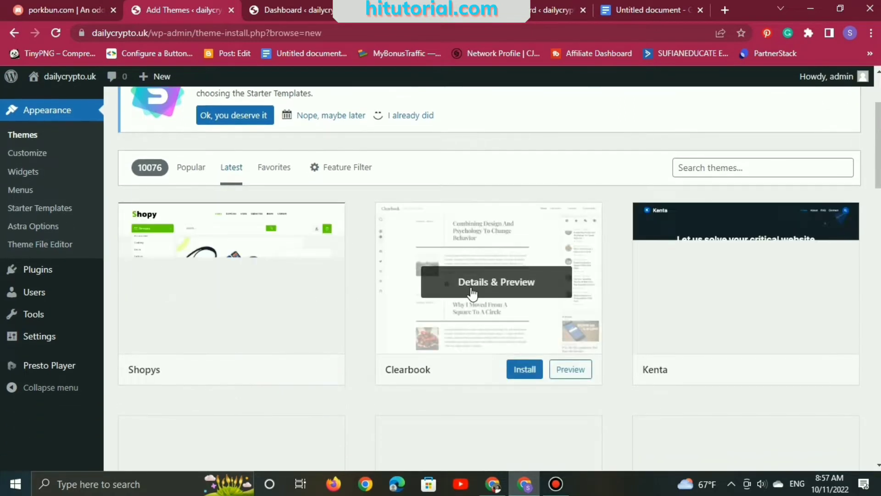
pyautogui.scroll(-3, 208, 275)
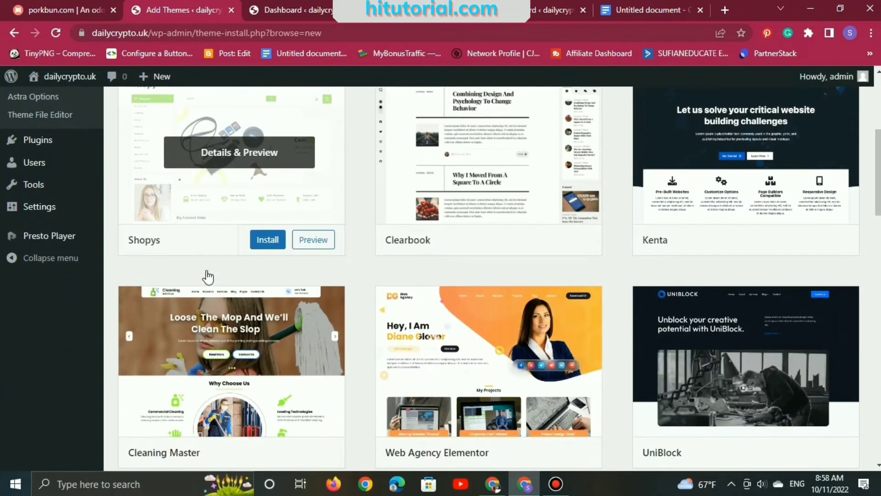
pyautogui.scroll(-8, 208, 275)
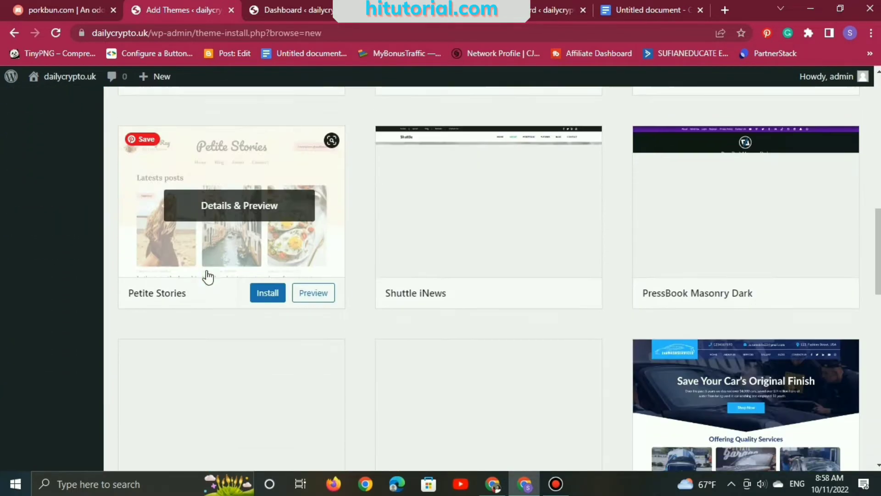
pyautogui.scroll(5, 216, 280)
pyautogui.scroll(7, 222, 283)
pyautogui.scroll(1, 257, 282)
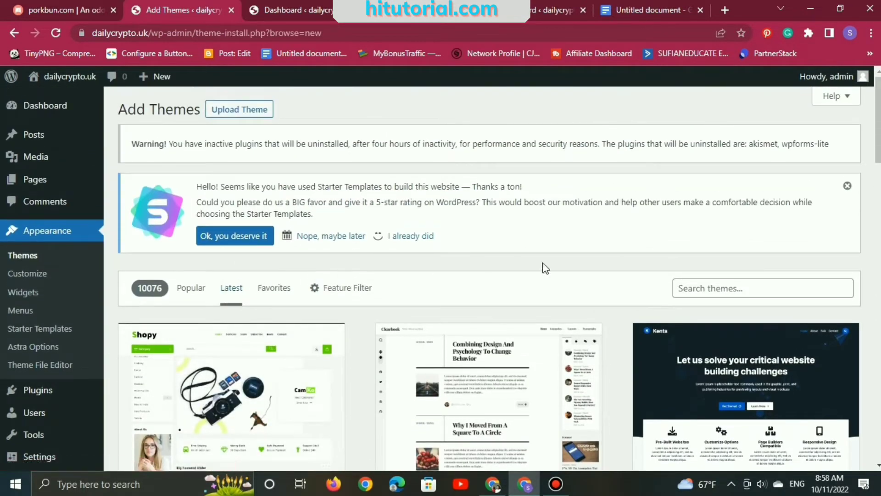
# Step: Search the theme directory for 'crypto' and browse the 31 results
pyautogui.click(717, 289)
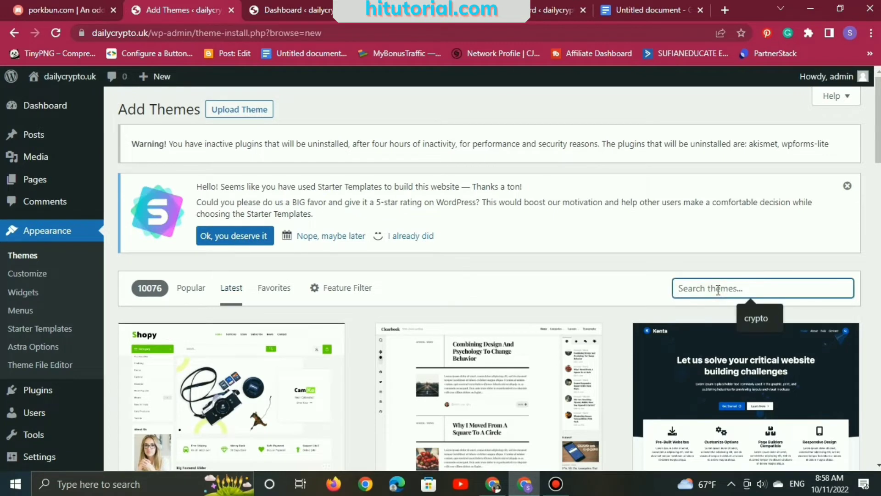
pyautogui.write('crypto')
pyautogui.click(769, 318)
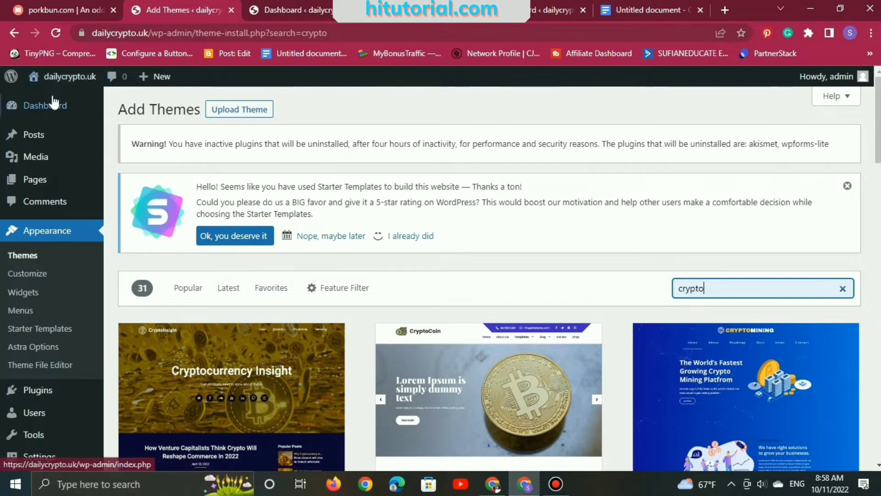
pyautogui.scroll(-3, 338, 242)
pyautogui.moveTo(231, 393)
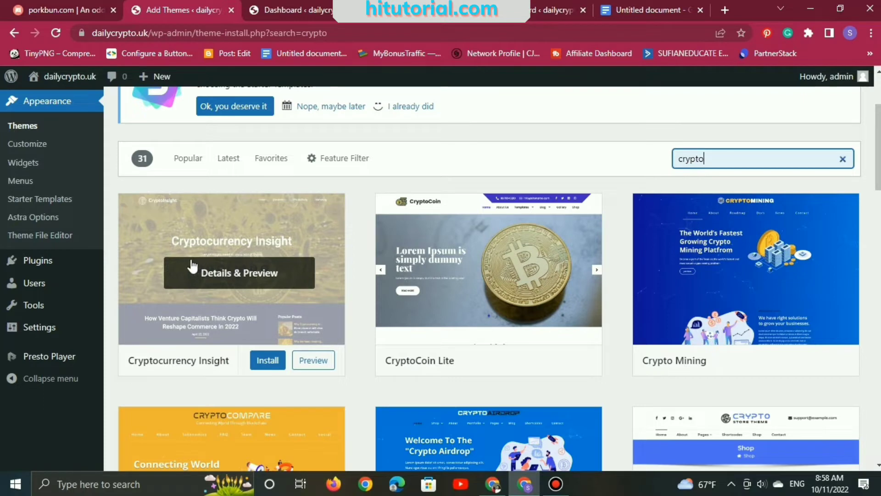
pyautogui.scroll(-1, 204, 316)
pyautogui.scroll(-2, 202, 314)
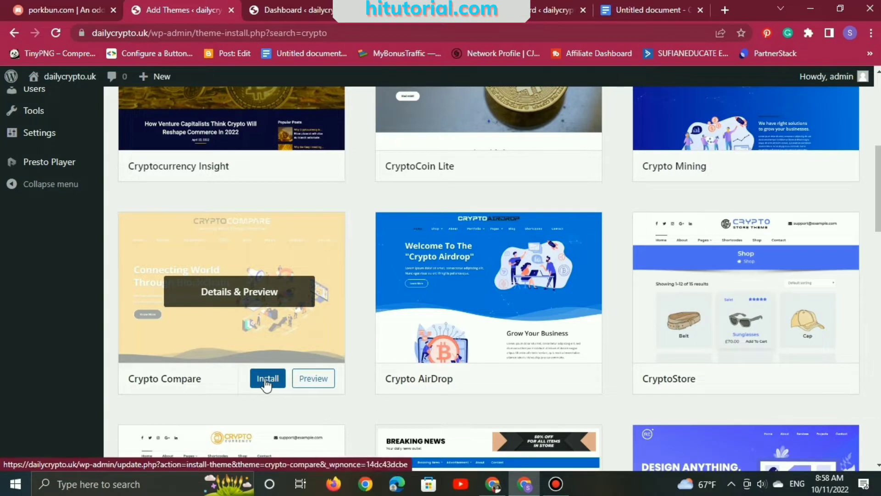
# Step: Preview Crypto Compare, then install and activate it as the site theme
pyautogui.click(314, 381)
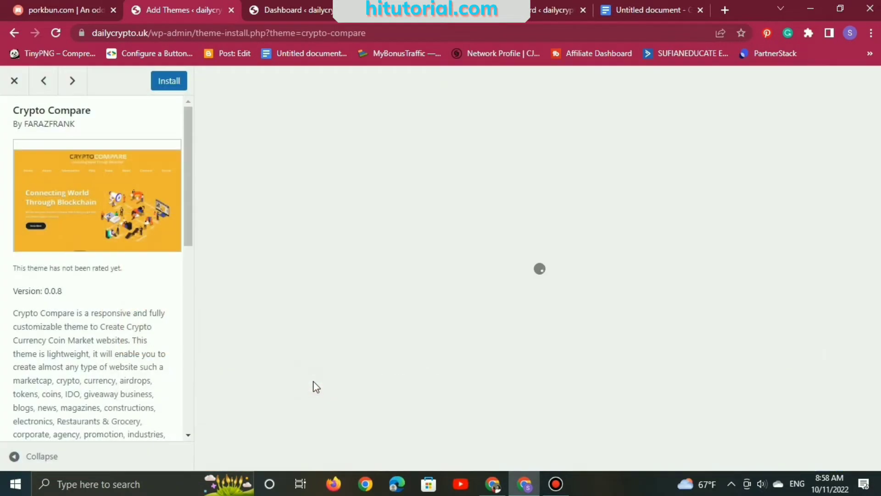
pyautogui.scroll(-4, 171, 250)
pyautogui.scroll(-6, 167, 251)
pyautogui.scroll(1, 169, 285)
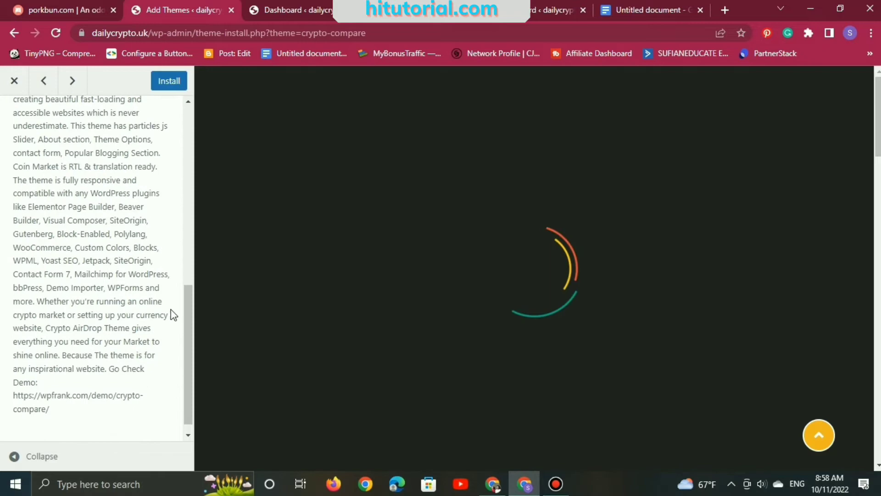
pyautogui.scroll(10, 172, 303)
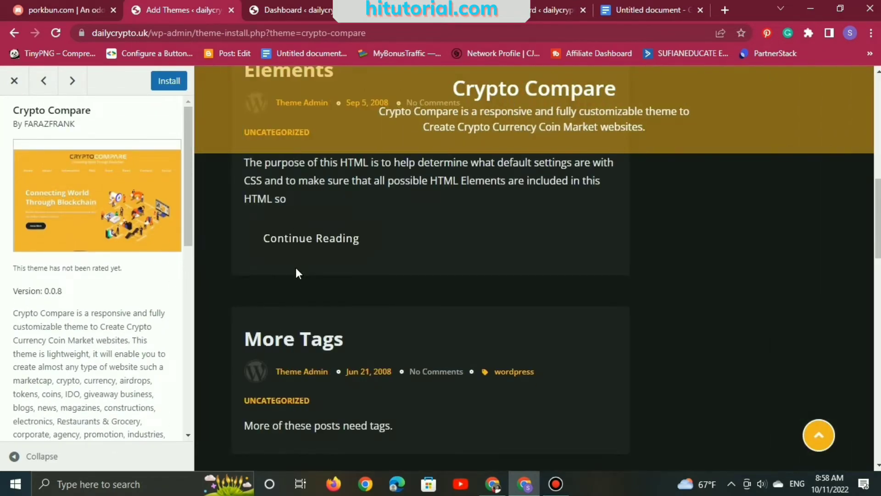
pyautogui.scroll(-3, 295, 269)
pyautogui.scroll(-5, 296, 270)
pyautogui.scroll(-7, 295, 270)
pyautogui.scroll(7, 296, 270)
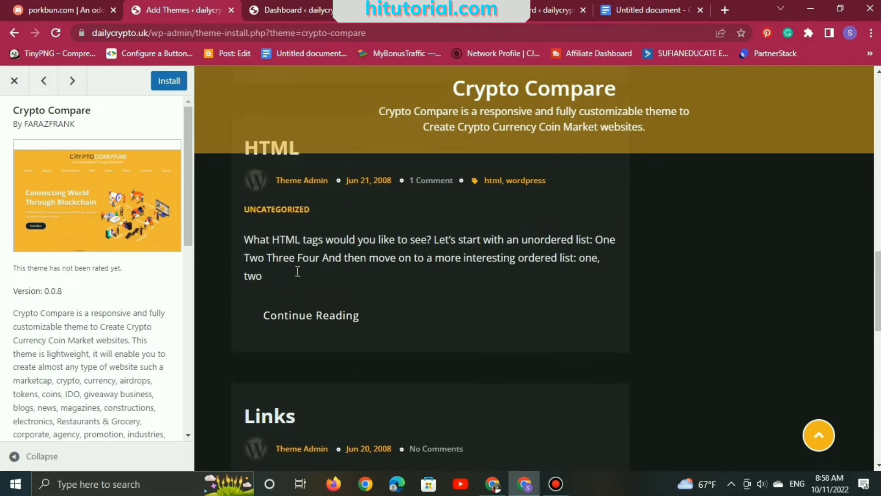
pyautogui.scroll(12, 297, 271)
pyautogui.scroll(5, 298, 271)
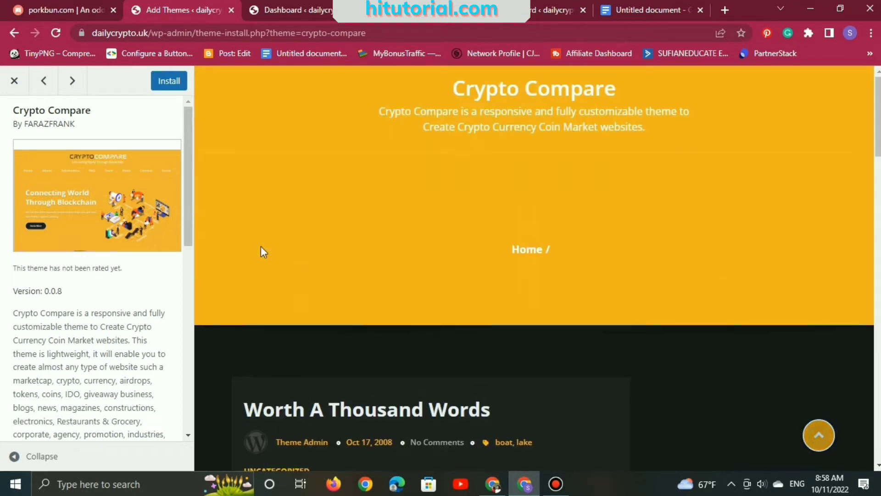
pyautogui.click(162, 89)
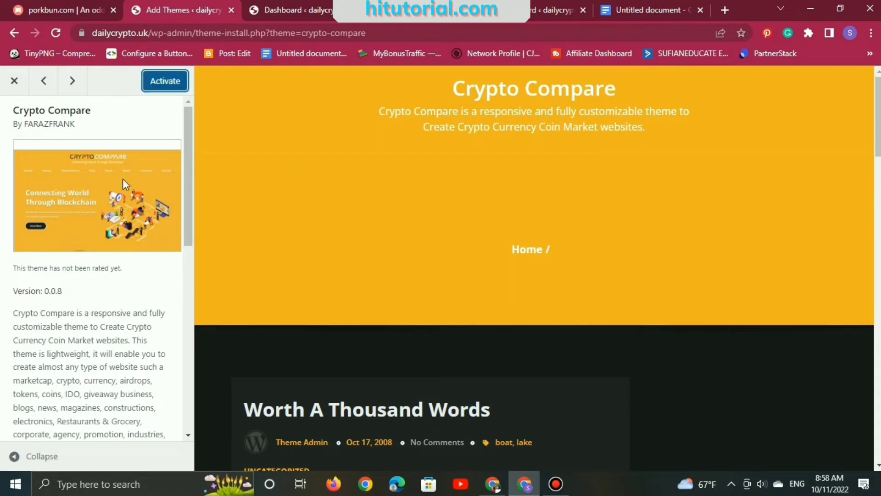
pyautogui.click(160, 87)
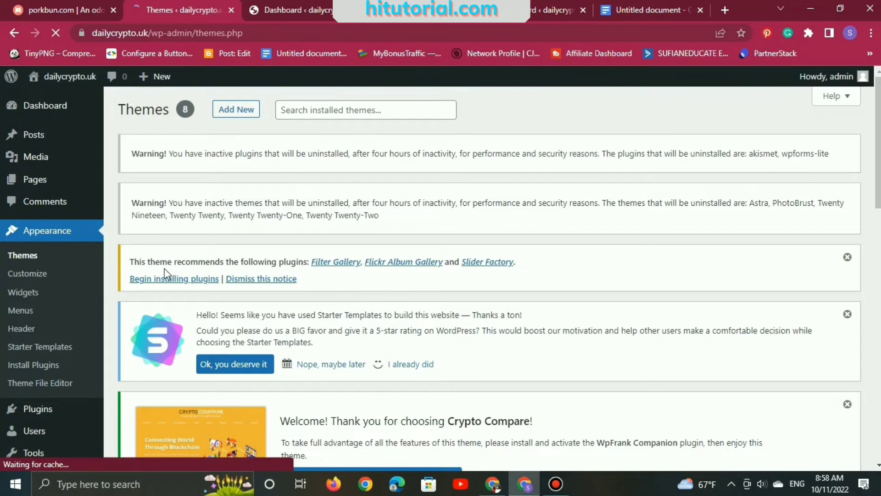
# Step: Confirm Crypto Compare is active, then return to the dashboard home screen
pyautogui.scroll(-3, 165, 274)
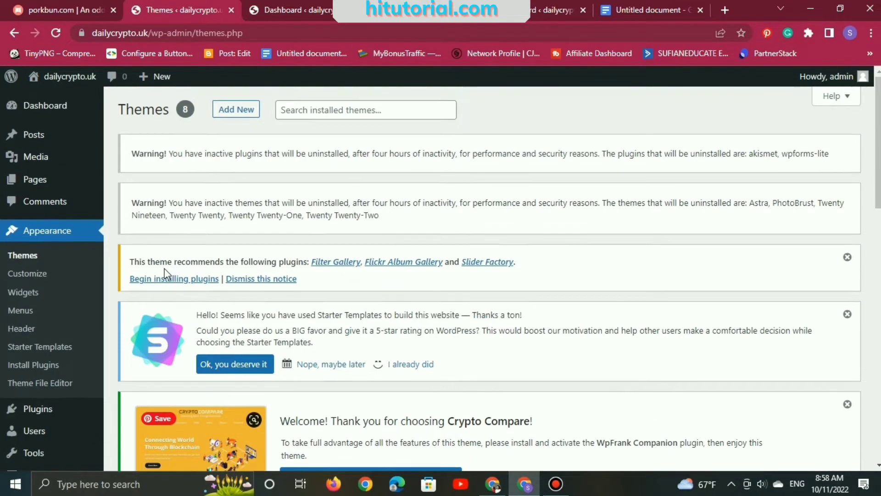
pyautogui.scroll(-5, 177, 275)
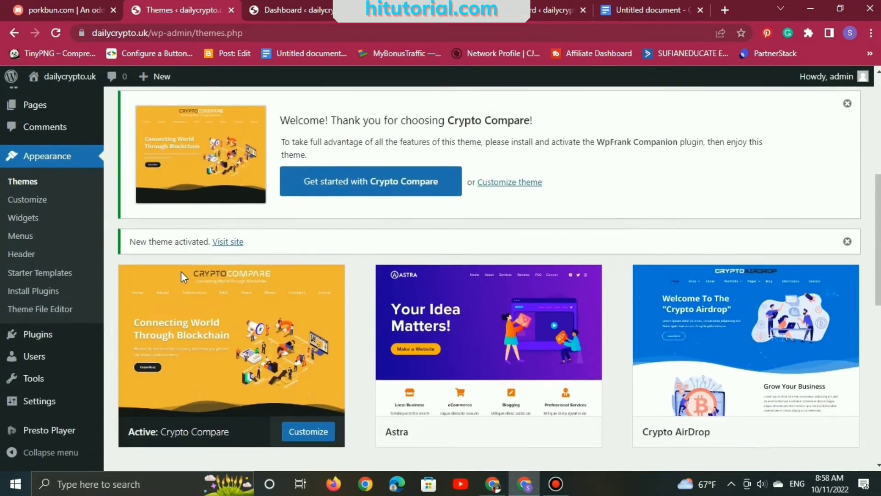
pyautogui.scroll(-3, 180, 276)
pyautogui.scroll(7, 412, 151)
pyautogui.scroll(2, 413, 152)
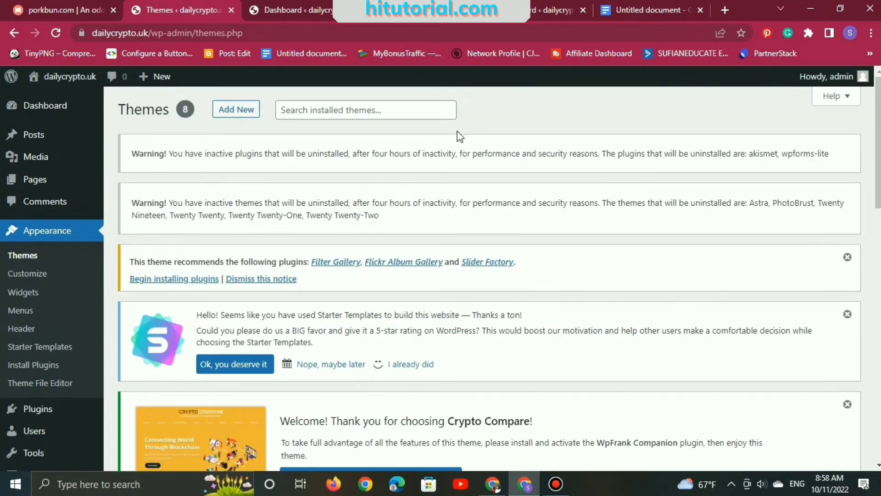
pyautogui.click(496, 19)
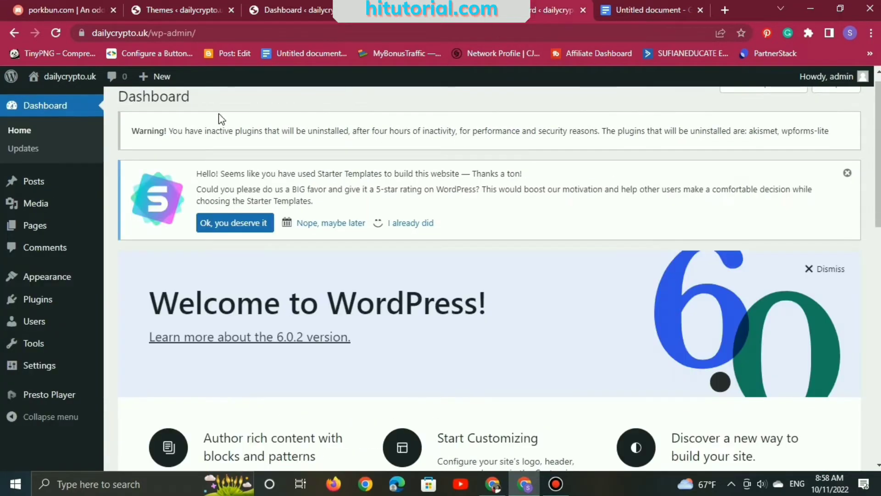
pyautogui.click(19, 130)
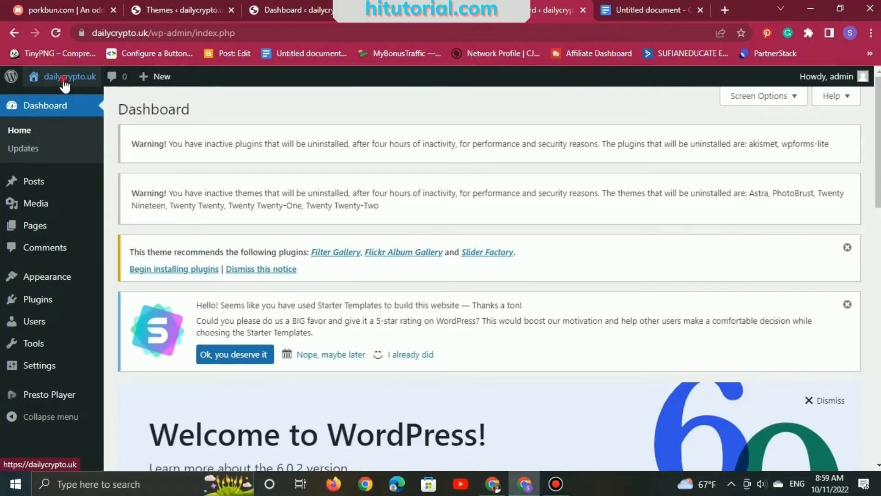
# Step: Browse the live dailycrypto.uk site's Home and About pages under the new theme
pyautogui.click(64, 79)
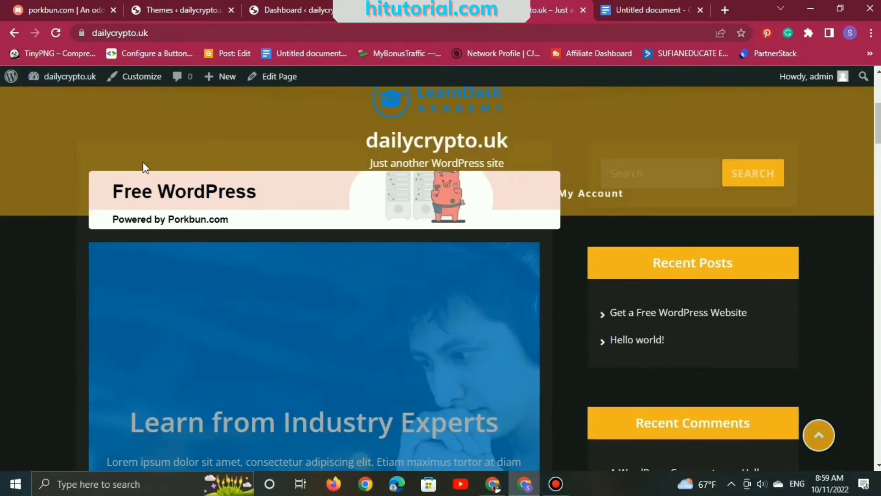
pyautogui.scroll(-15, 249, 172)
pyautogui.scroll(6, 351, 242)
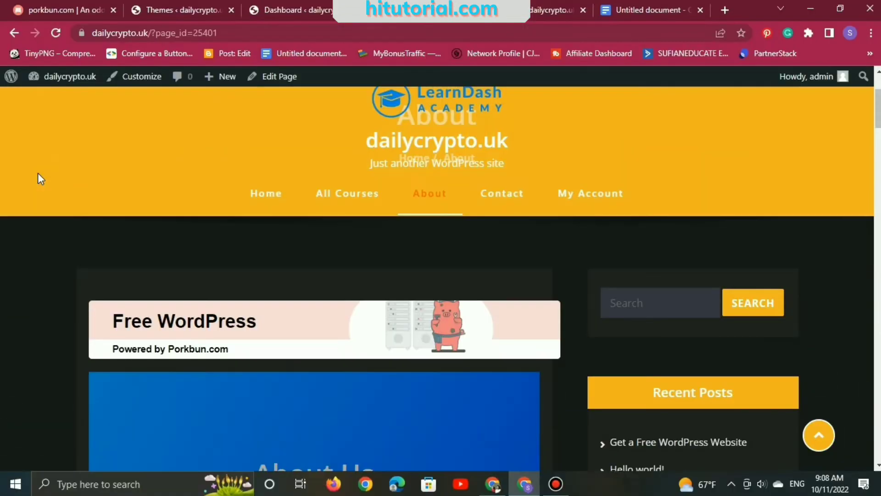
pyautogui.click(274, 196)
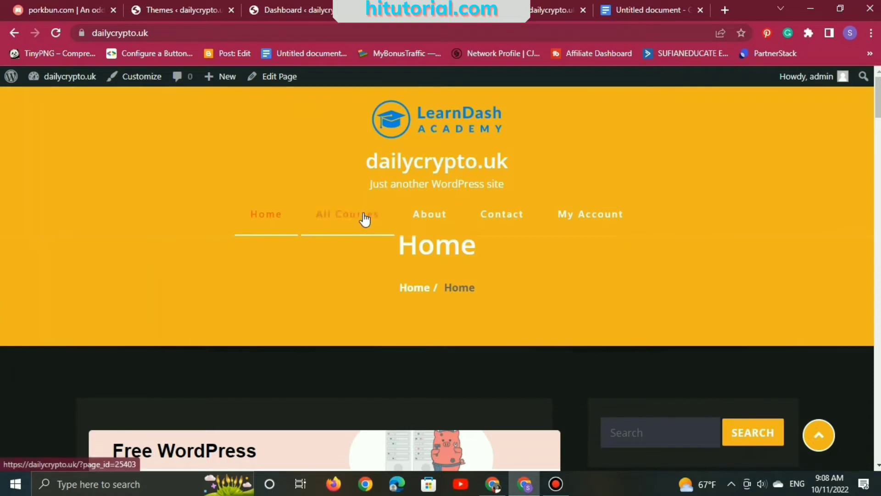
pyautogui.click(432, 219)
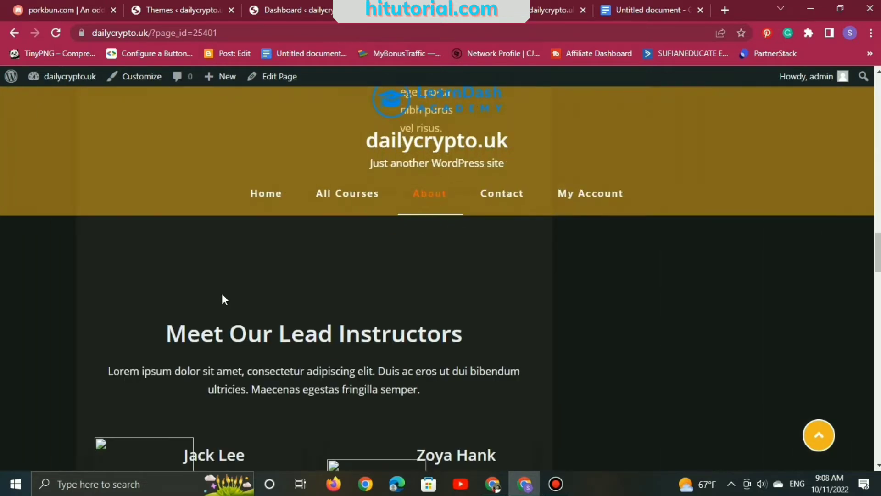
pyautogui.scroll(15, 596, 298)
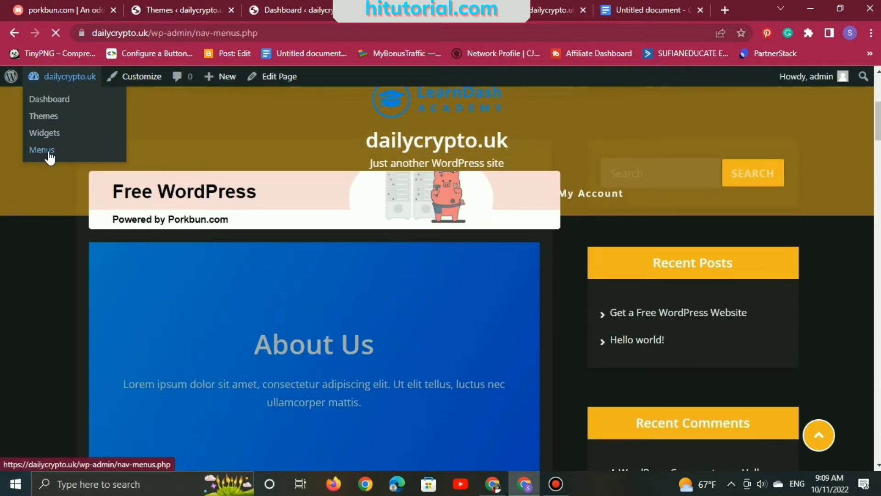
# Step: Delete the site's existing menu and confirm the deletion
pyautogui.scroll(-6, 334, 236)
pyautogui.scroll(-3, 337, 242)
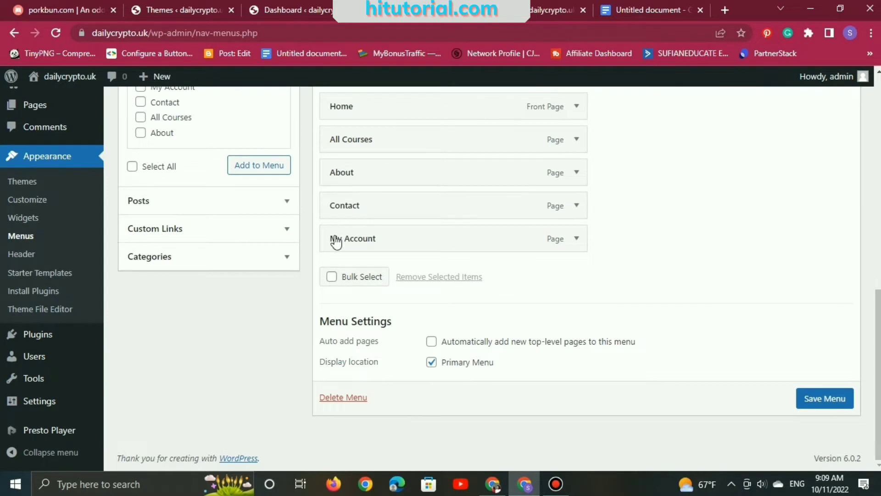
pyautogui.click(353, 404)
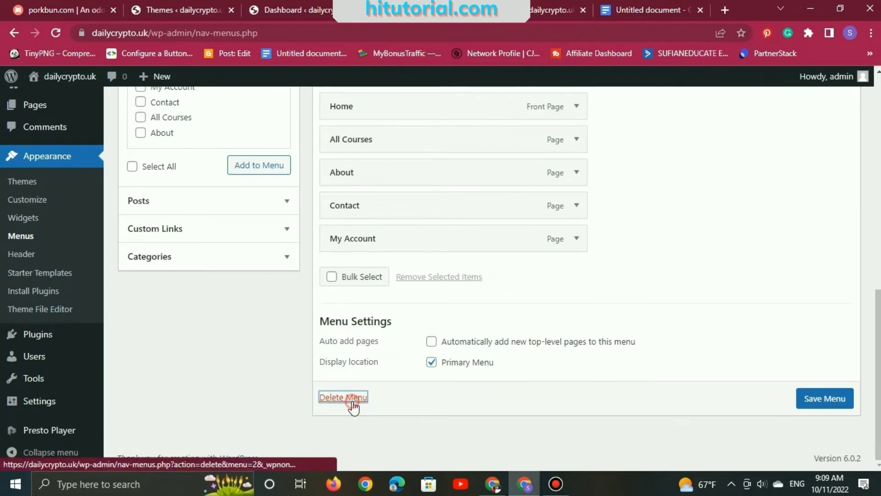
pyautogui.click(490, 119)
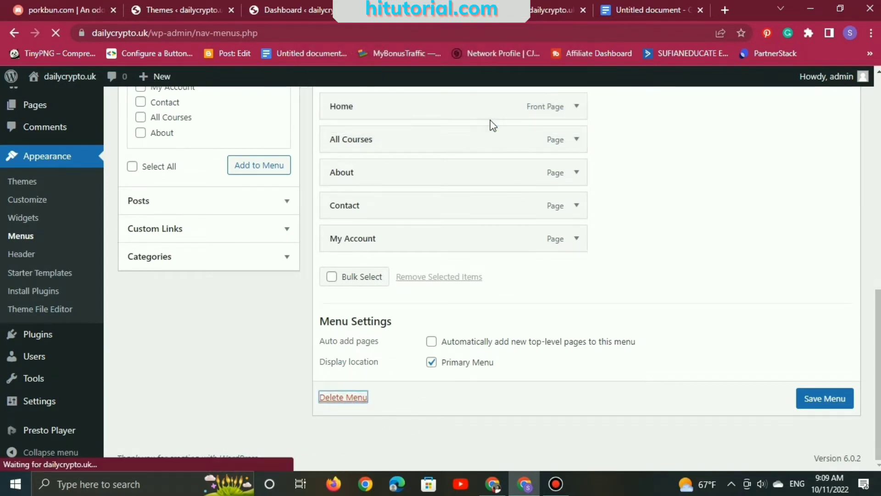
# Step: Add the About, Contact and Sample Page pages to Menu 1 from the Pages box
pyautogui.scroll(-4, 257, 238)
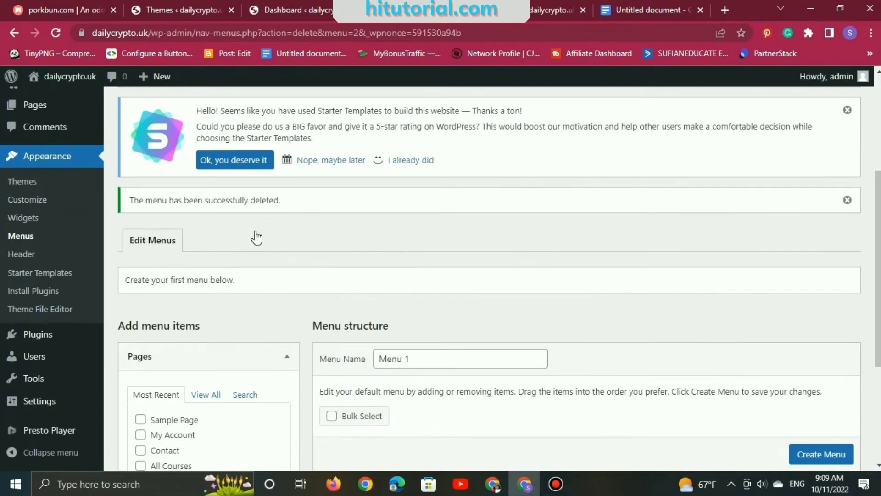
pyautogui.scroll(-3, 257, 238)
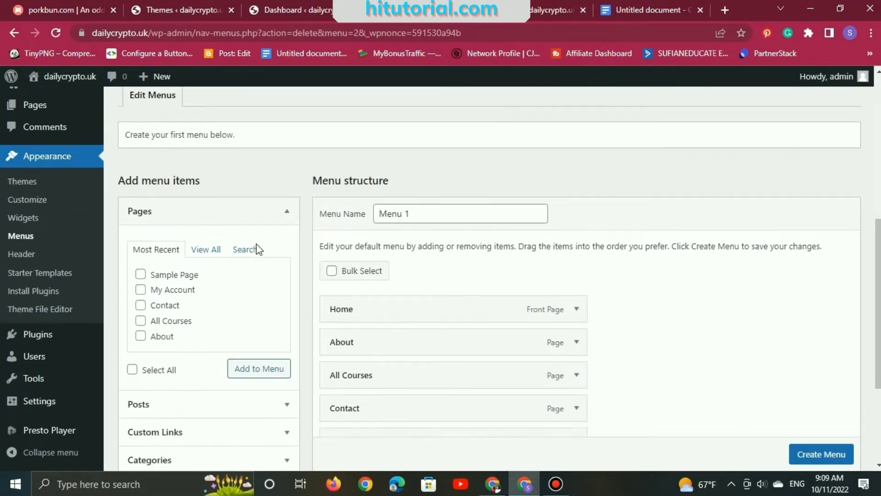
pyautogui.scroll(-1, 256, 248)
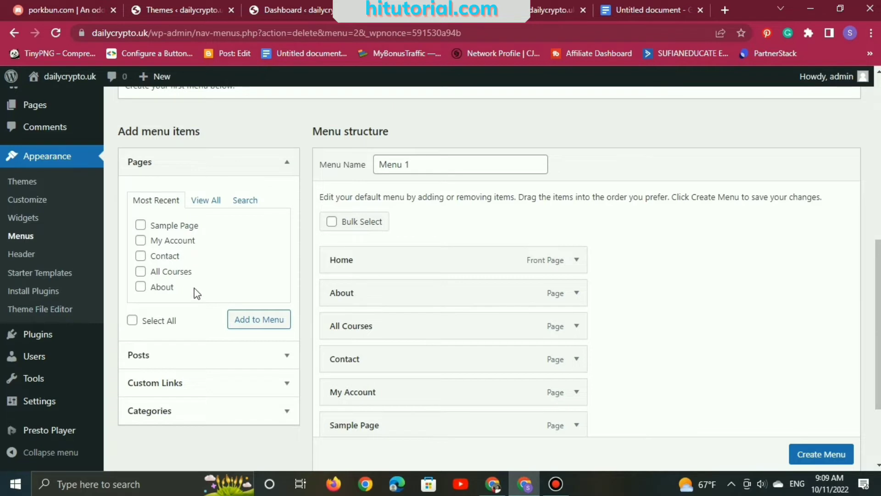
pyautogui.click(166, 294)
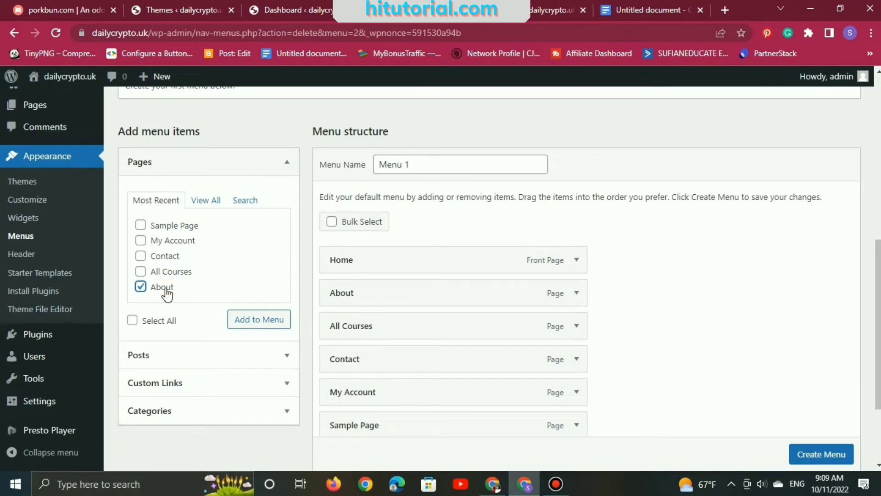
pyautogui.click(141, 257)
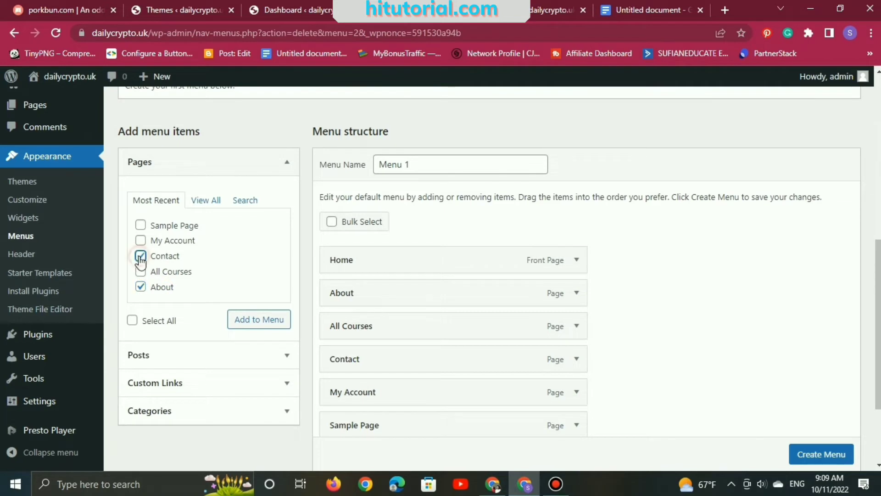
pyautogui.click(140, 226)
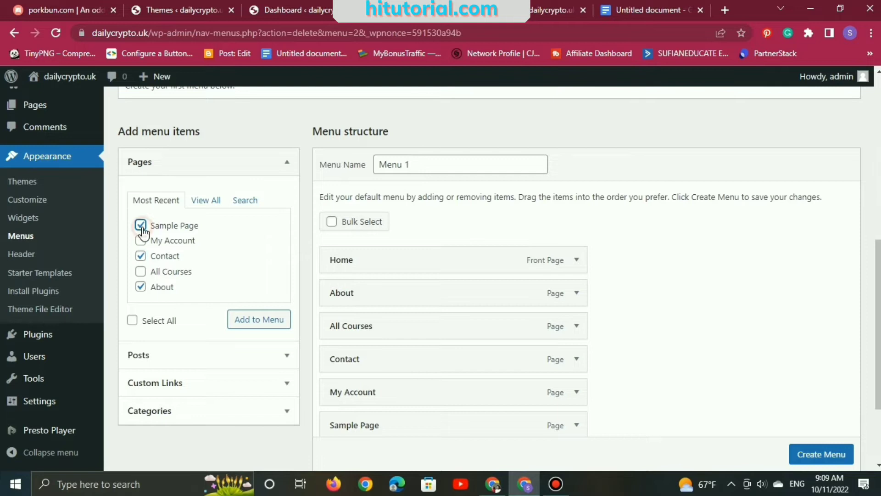
pyautogui.click(259, 320)
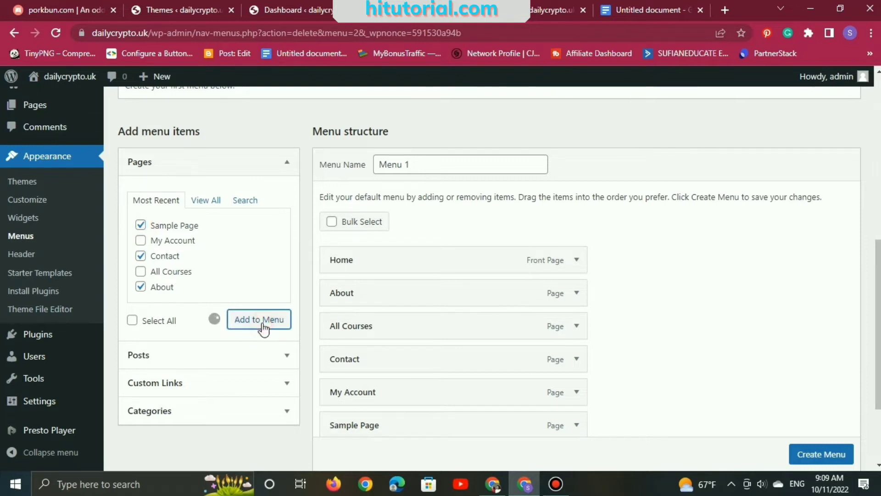
pyautogui.scroll(-3, 456, 339)
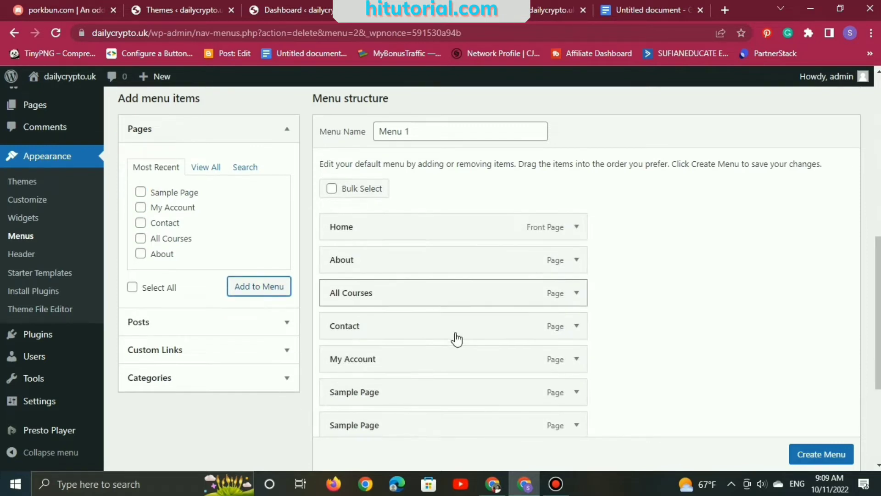
pyautogui.scroll(-2, 456, 338)
pyautogui.scroll(2, 411, 337)
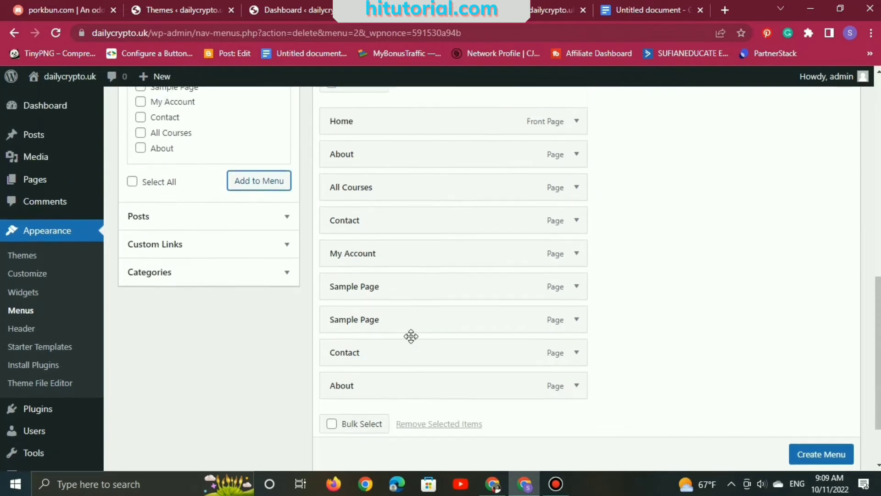
pyautogui.scroll(3, 411, 336)
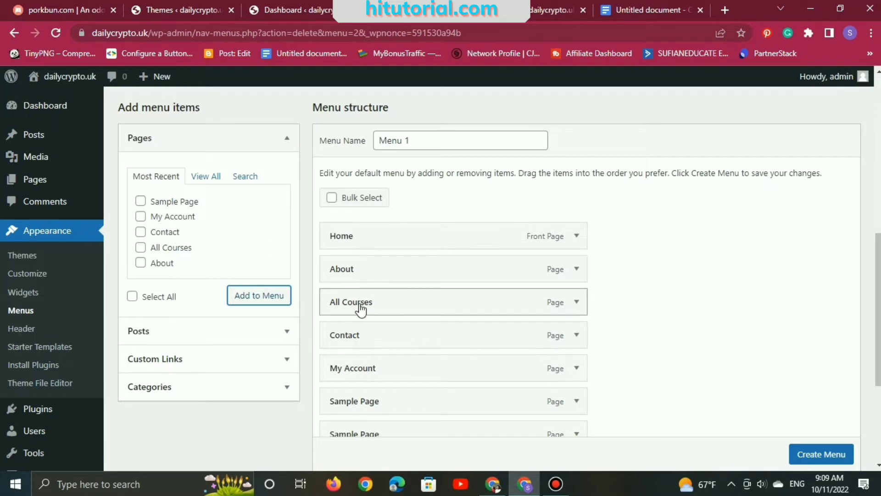
# Step: Nest All Courses under About and My Account under All Courses
pyautogui.moveTo(359, 310); pyautogui.dragTo(435, 310)
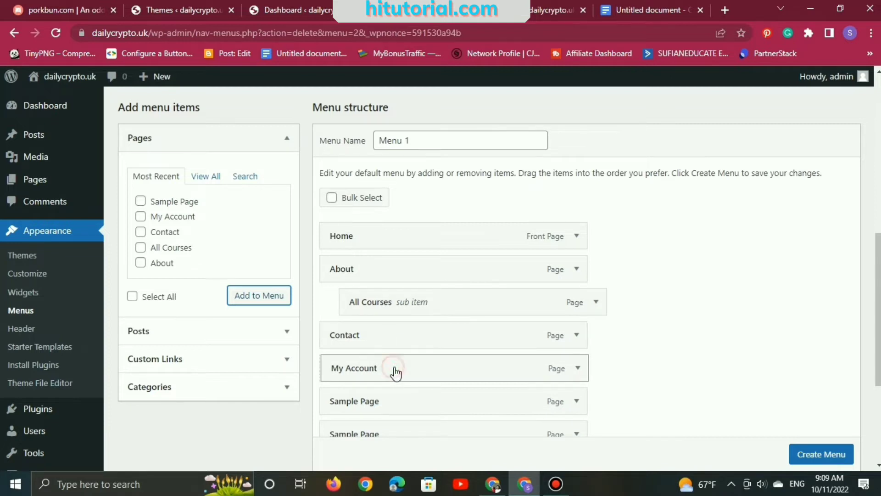
pyautogui.moveTo(394, 373); pyautogui.dragTo(406, 333)
pyautogui.scroll(-3, 406, 332)
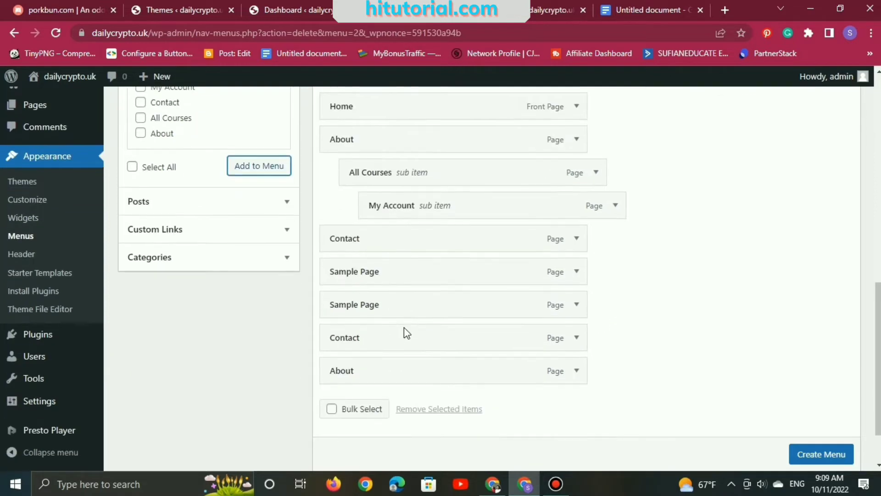
# Step: Remove the duplicate Contact and Sample Page items from the menu
pyautogui.click(576, 339)
pyautogui.scroll(-1, 574, 342)
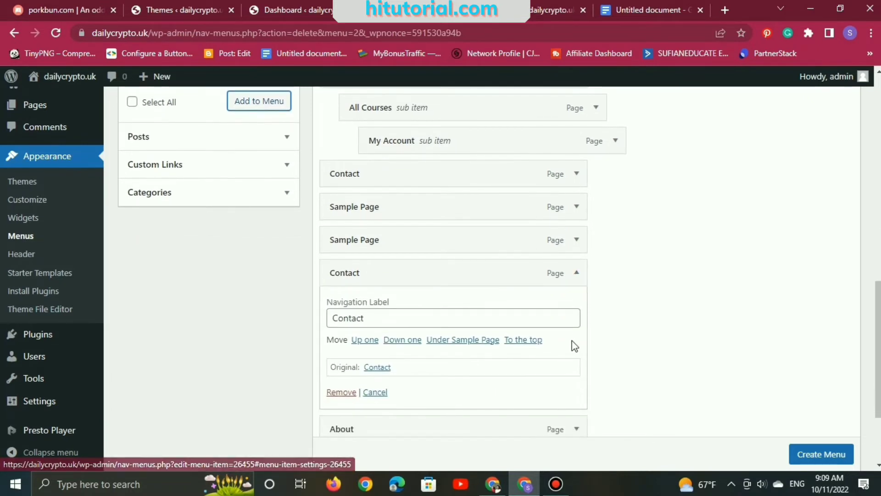
pyautogui.click(337, 393)
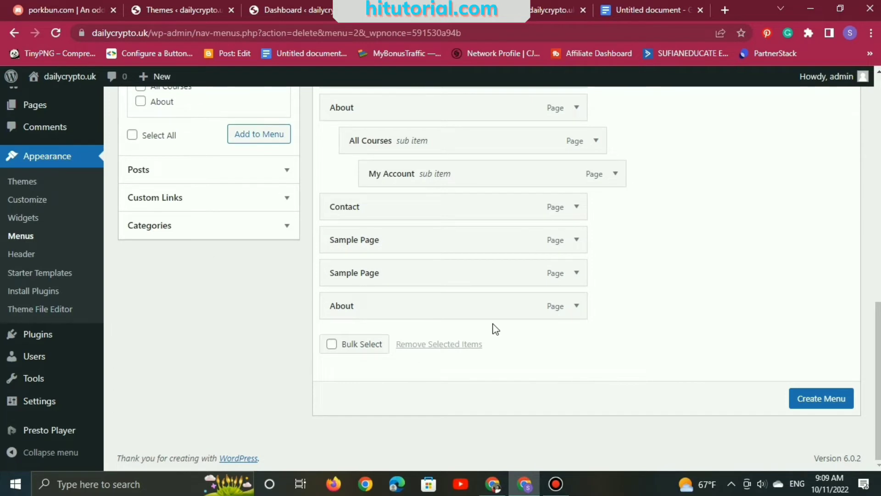
pyautogui.click(576, 273)
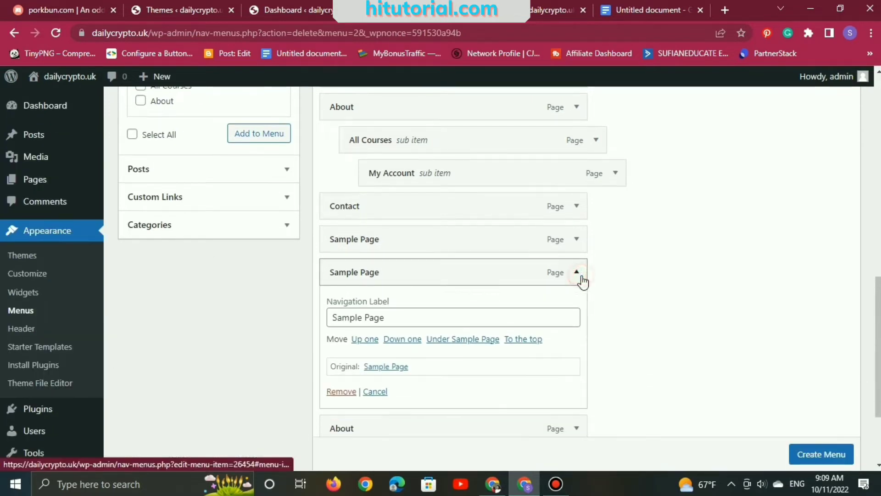
pyautogui.click(345, 394)
pyautogui.scroll(2, 382, 374)
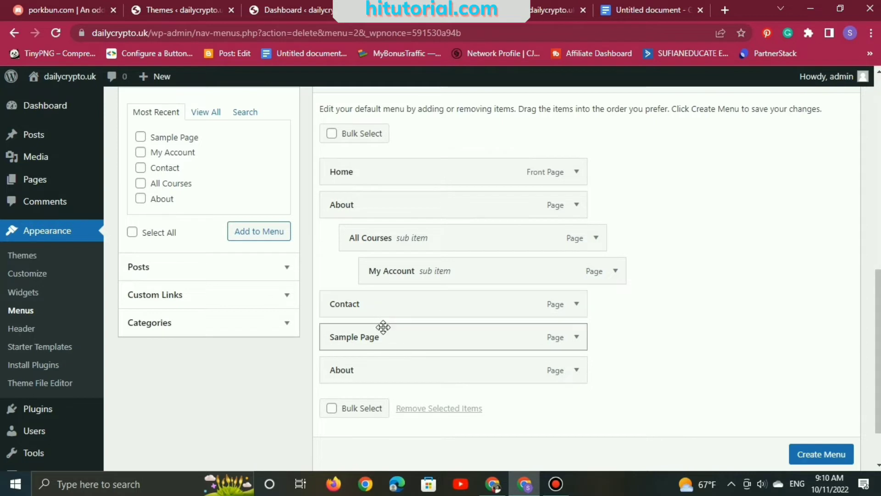
pyautogui.click(577, 370)
pyautogui.scroll(-2, 421, 403)
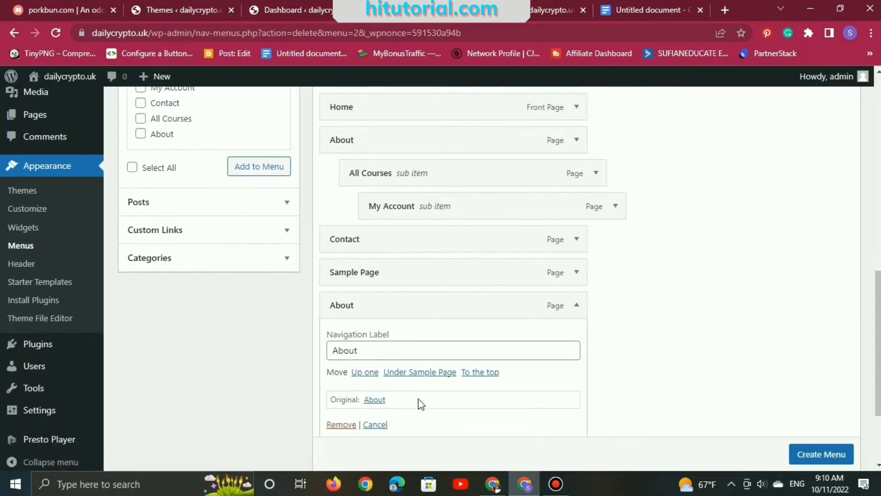
# Step: Remove the duplicate About item and save Menu 1 as the Primary Menu
pyautogui.click(344, 425)
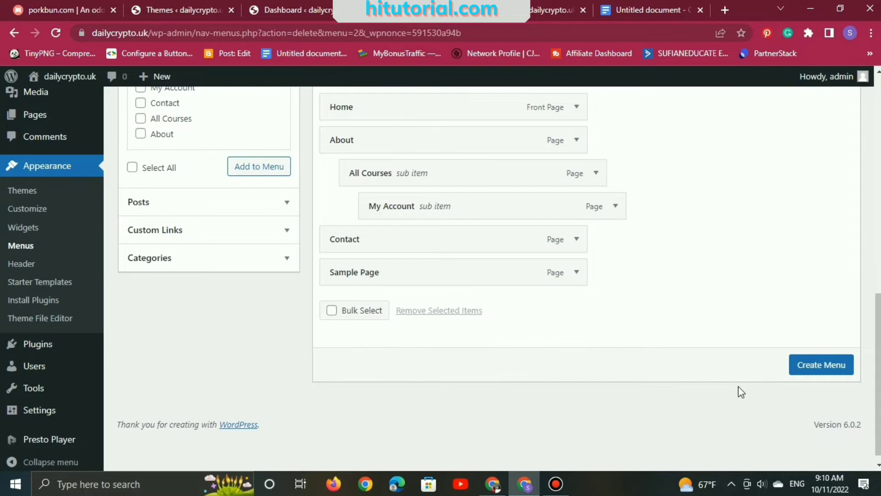
pyautogui.click(810, 397)
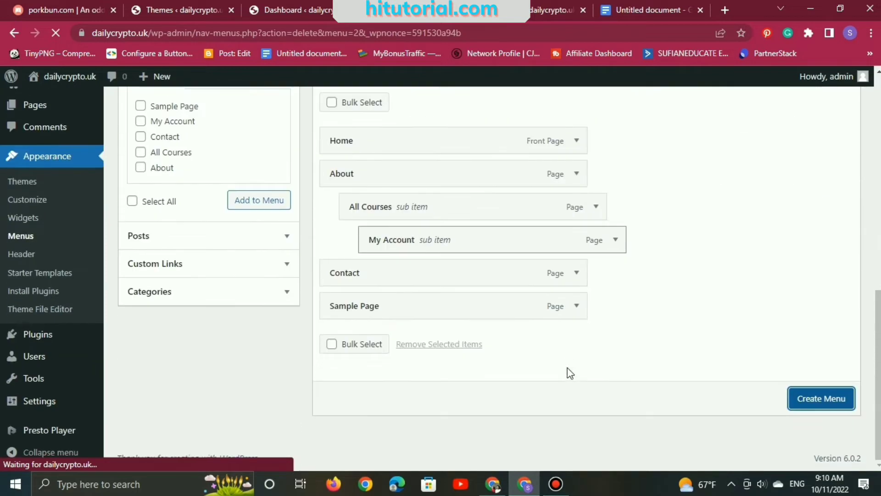
pyautogui.scroll(-10, 429, 359)
pyautogui.scroll(-1, 429, 360)
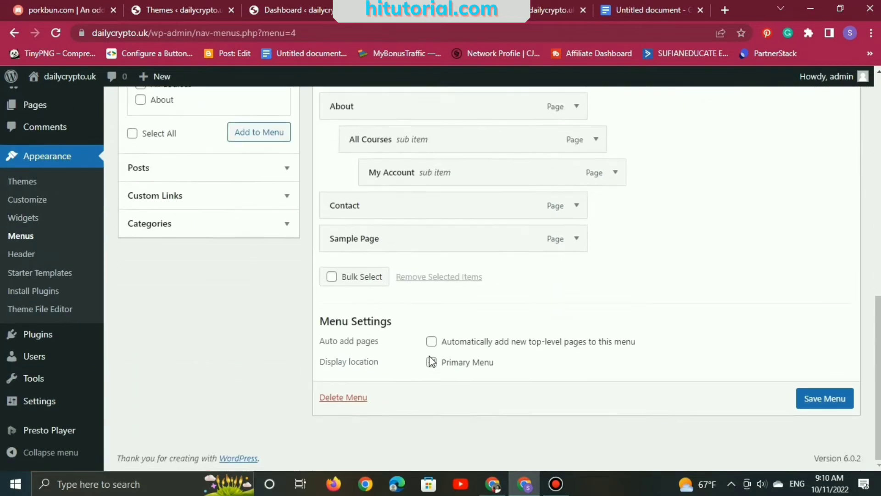
pyautogui.click(805, 407)
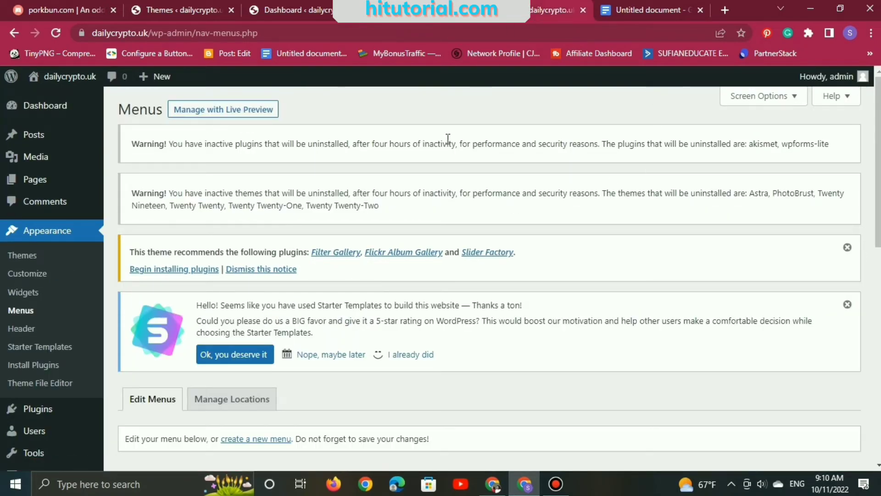
# Step: Visit the live site from the admin dashboard and scroll its homepage
pyautogui.click(300, 5)
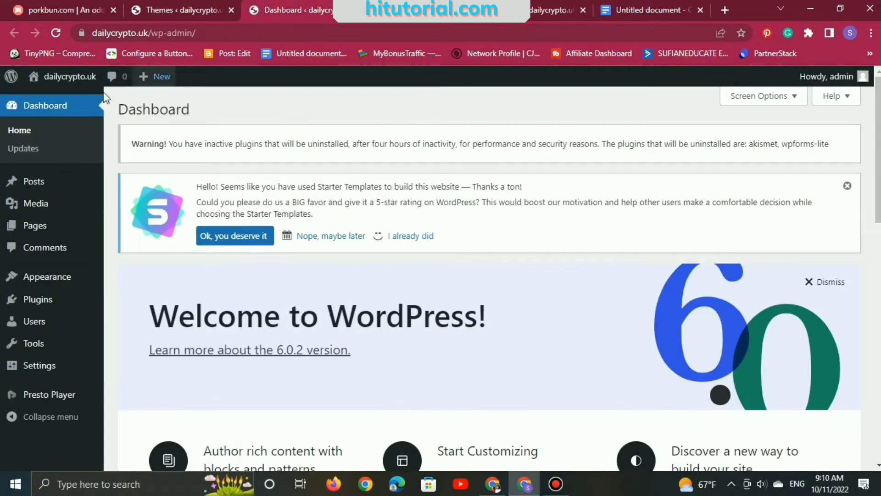
pyautogui.click(39, 129)
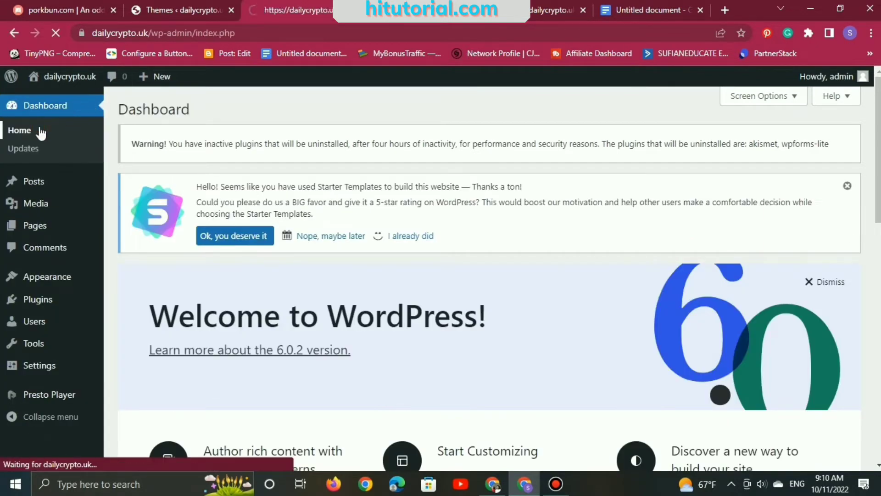
pyautogui.moveTo(69, 76)
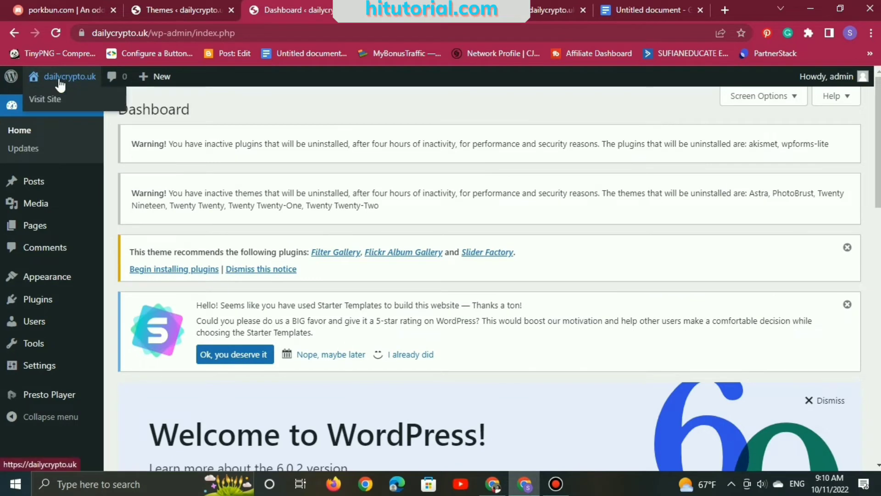
pyautogui.click(58, 105)
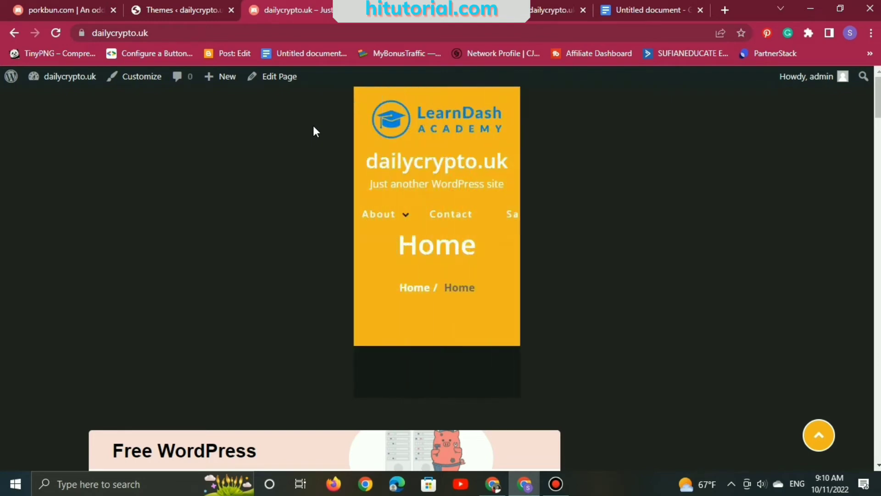
pyautogui.scroll(-5, 503, 299)
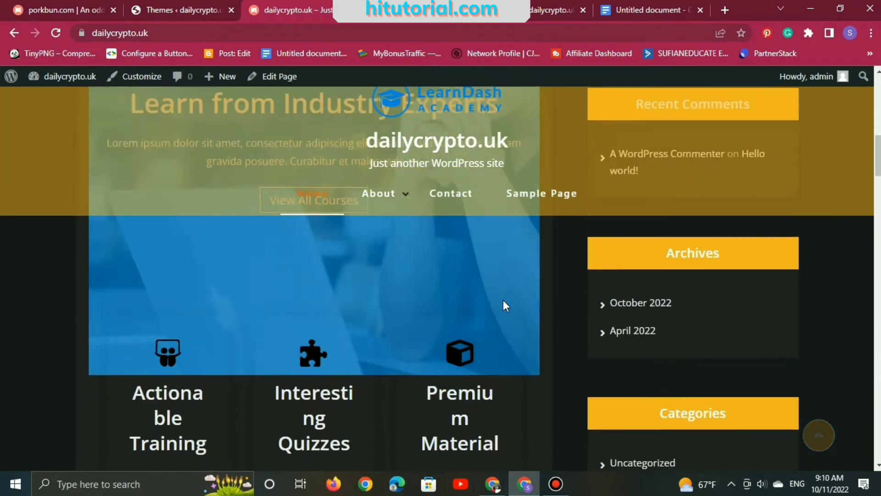
pyautogui.scroll(10, 503, 299)
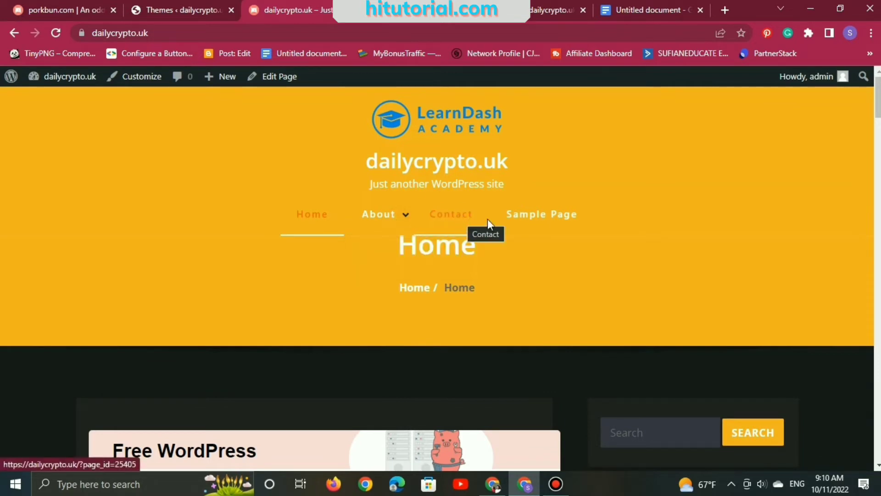
# Step: Open Sample Page from the header menu and scroll through it
pyautogui.click(536, 225)
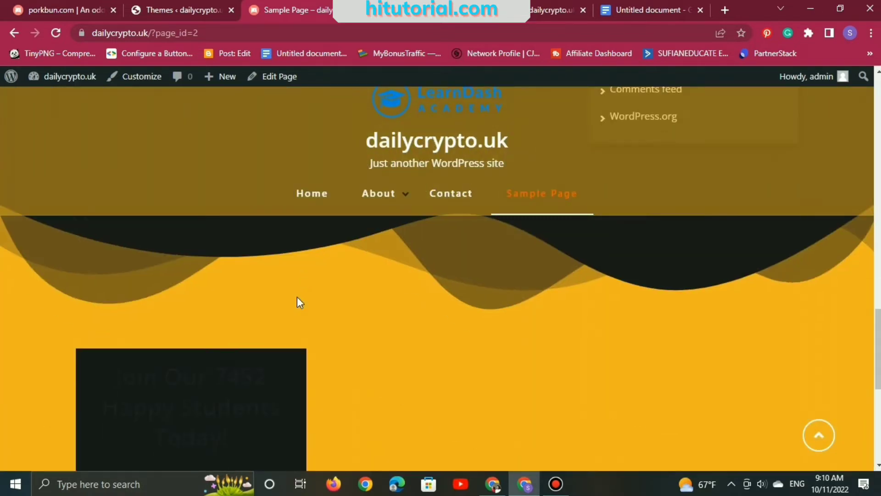
pyautogui.scroll(-5, 296, 297)
pyautogui.scroll(-1, 298, 301)
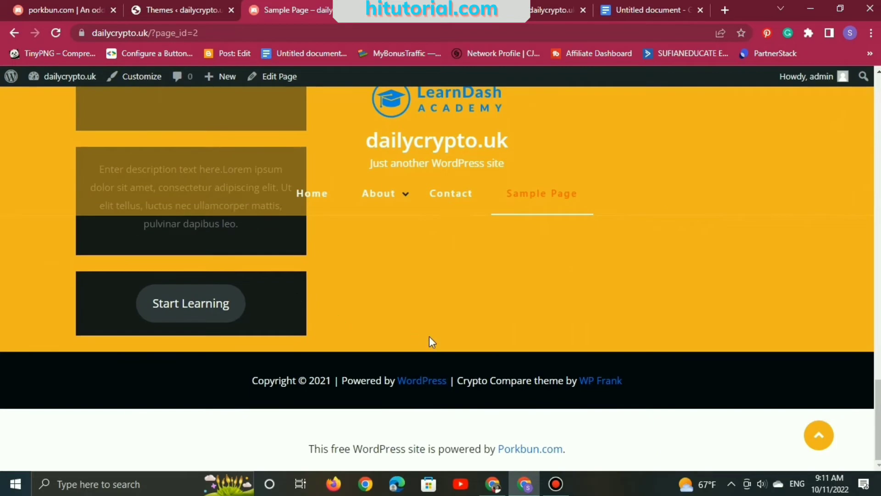
pyautogui.scroll(3, 430, 342)
pyautogui.scroll(3, 430, 342)
pyautogui.scroll(3, 430, 342)
pyautogui.scroll(3, 431, 342)
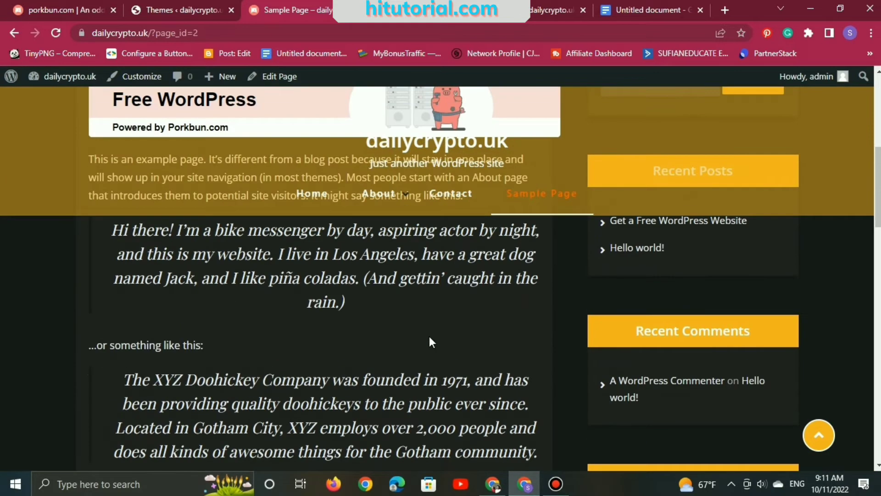
pyautogui.scroll(5, 483, 414)
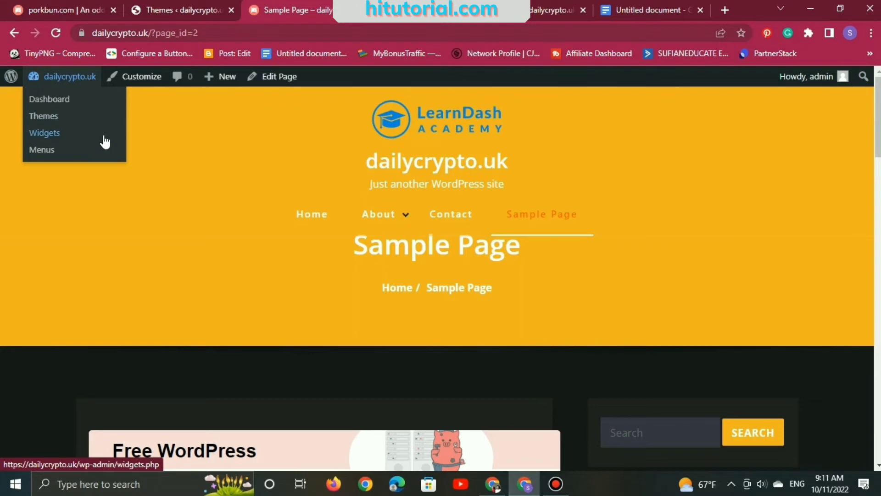
# Step: Start a new page titled 'Privacy Policy', then minimize the browser to the desktop
pyautogui.click(64, 77)
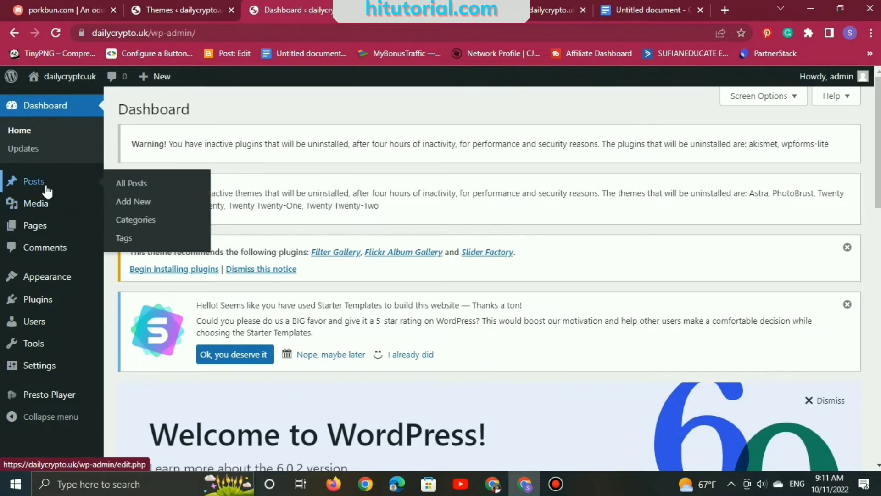
pyautogui.moveTo(33, 226)
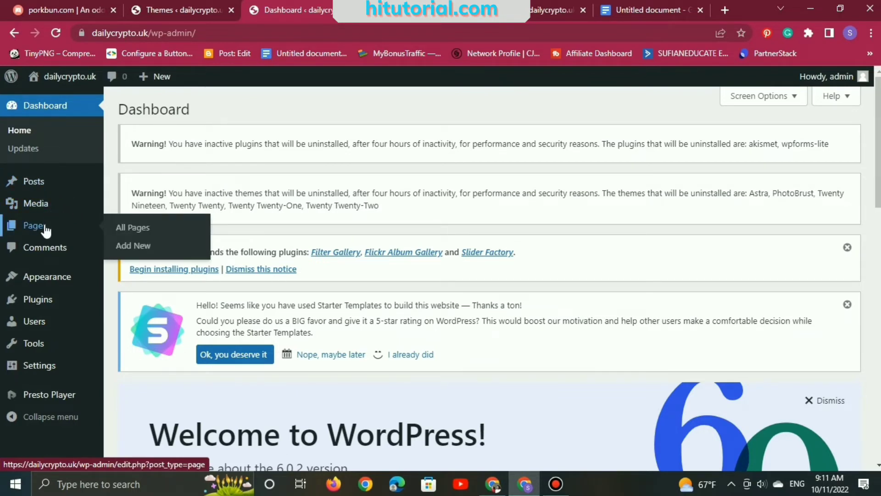
pyautogui.click(128, 254)
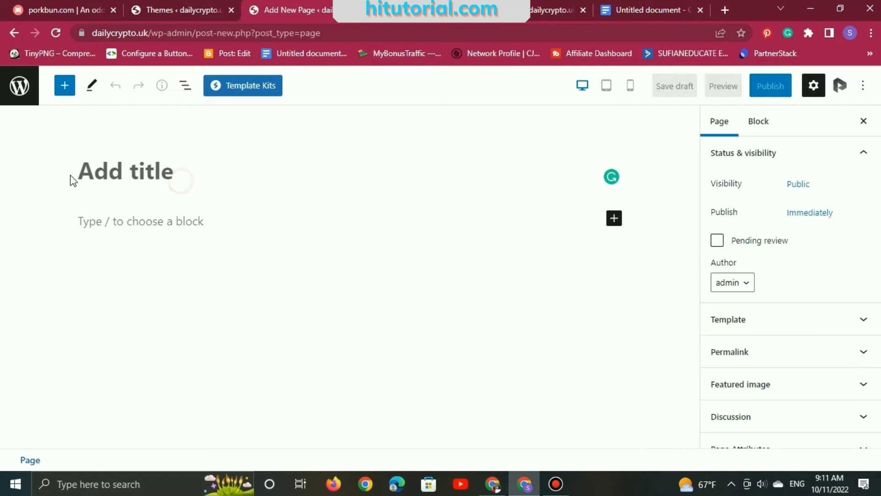
pyautogui.click(182, 170)
pyautogui.write('Pri')
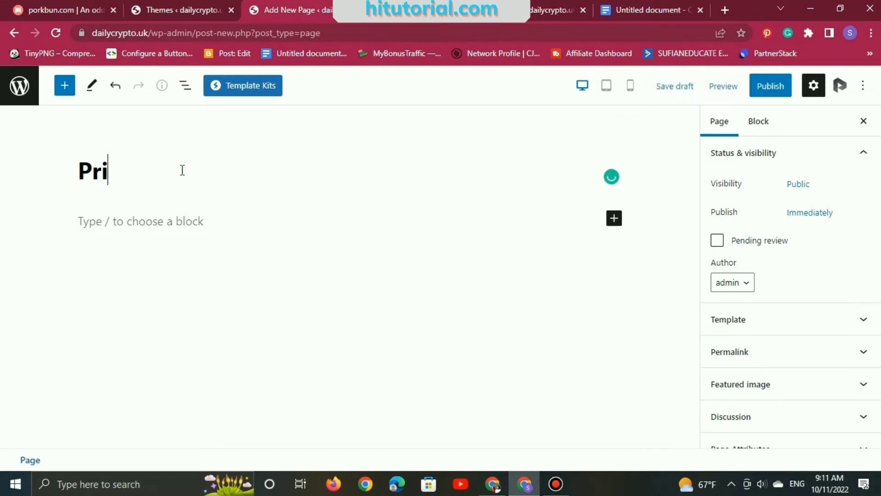
pyautogui.write('vacy Po')
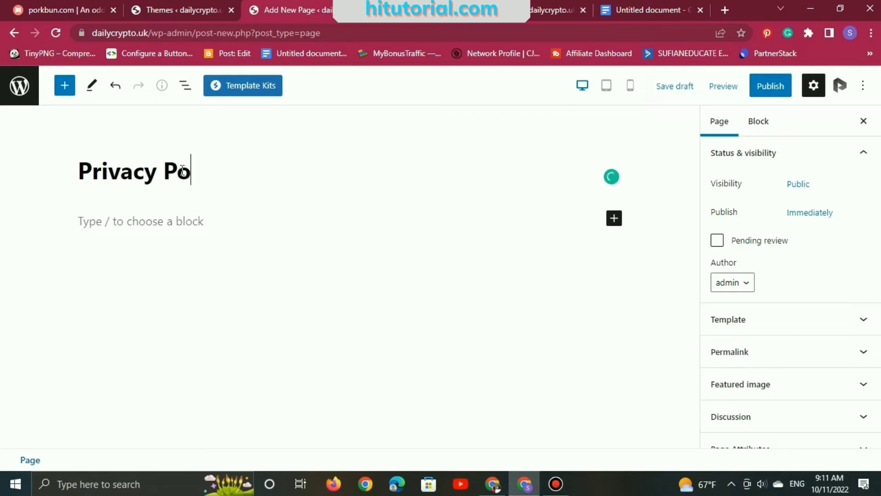
pyautogui.write('licy')
pyautogui.click(197, 220)
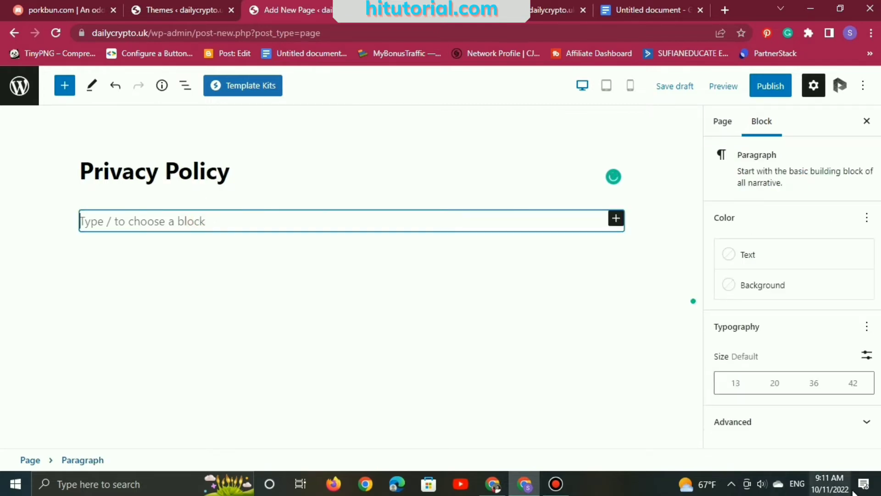
pyautogui.click(880, 491)
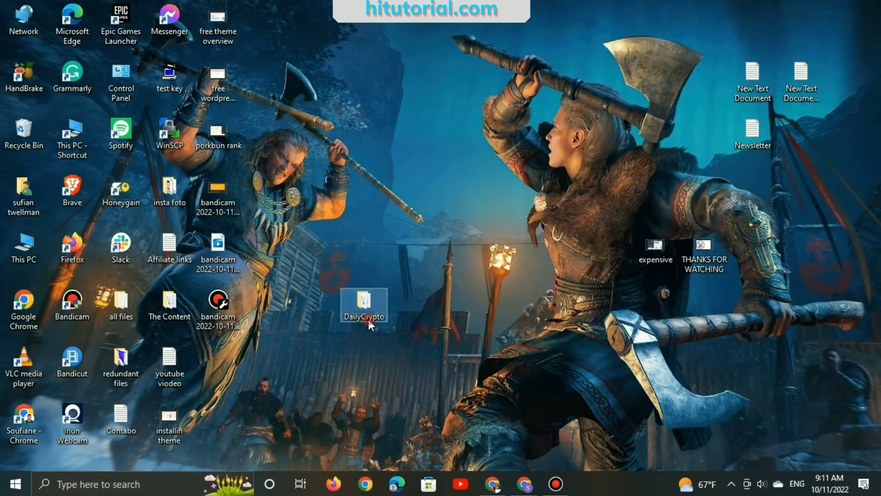
# Step: Copy all text of the privacy policy document from the DailyCrypto folder in WordPad
pyautogui.doubleClick(368, 320)
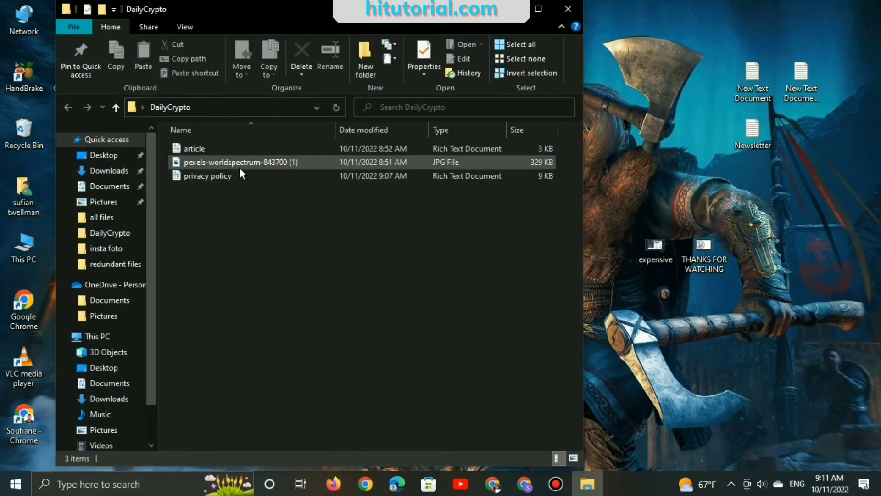
pyautogui.doubleClick(243, 180)
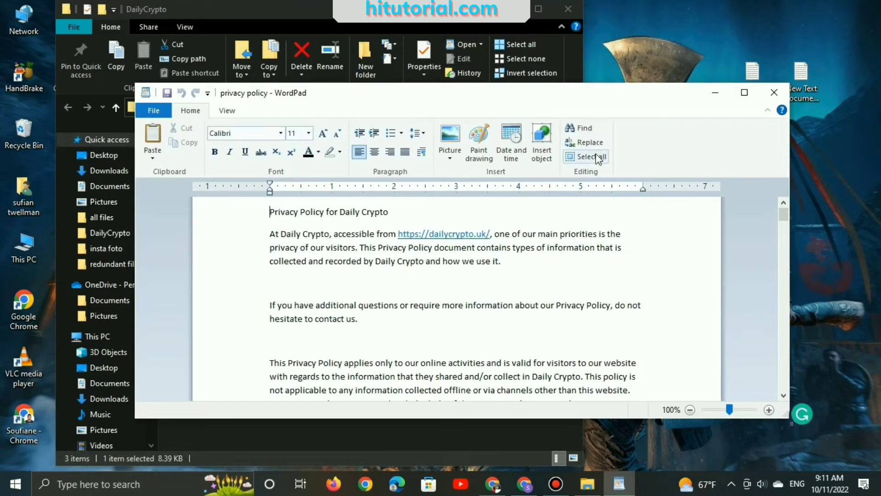
pyautogui.click(596, 157)
pyautogui.rightClick(358, 269)
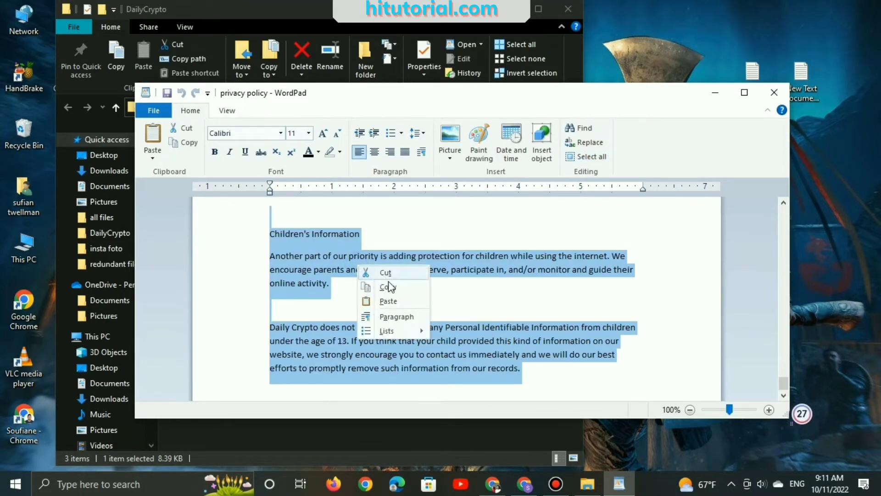
pyautogui.click(388, 288)
pyautogui.click(524, 484)
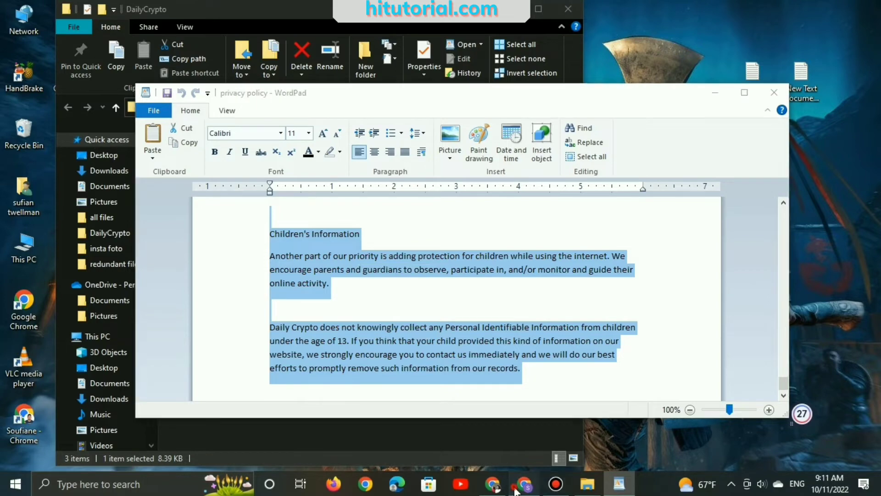
# Step: Paste the copied policy text into the Privacy Policy page body and publish the page
pyautogui.rightClick(187, 222)
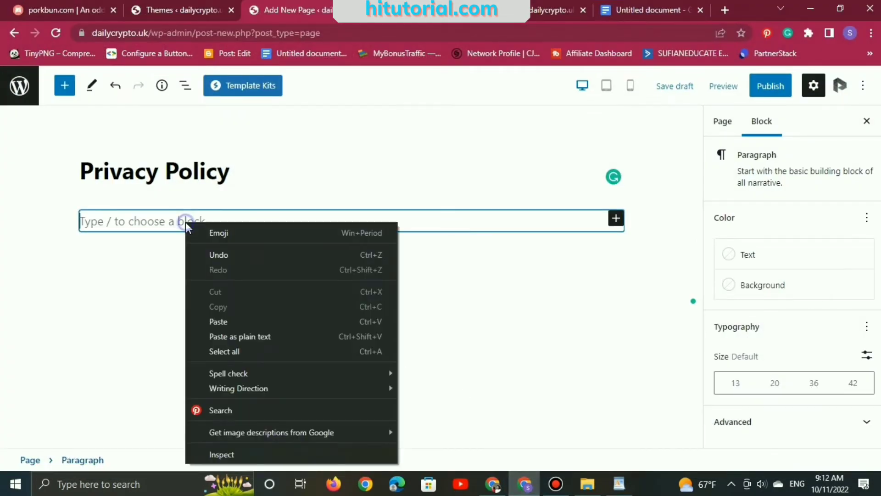
pyautogui.click(237, 320)
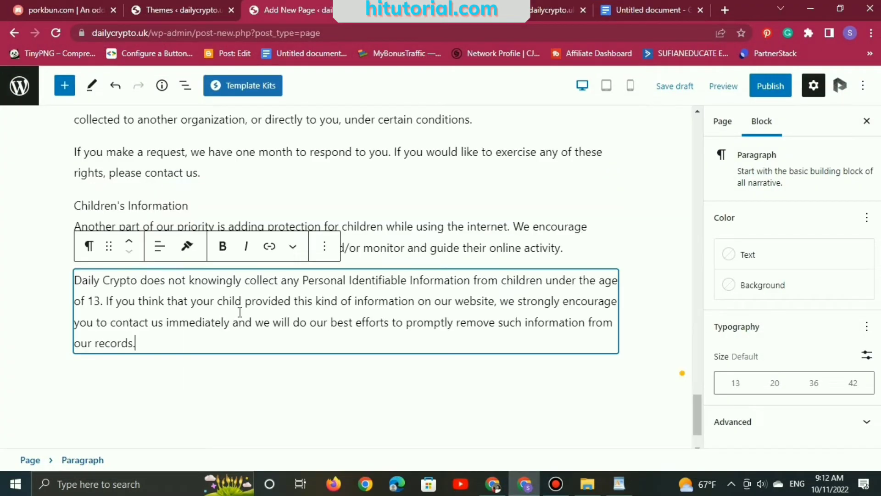
pyautogui.scroll(4, 311, 346)
pyautogui.scroll(5, 315, 352)
pyautogui.scroll(5, 314, 350)
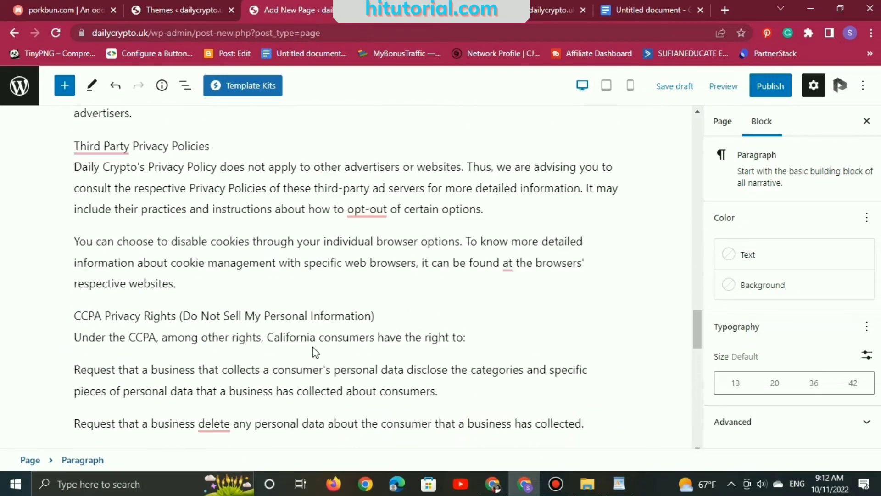
pyautogui.scroll(5, 314, 348)
pyautogui.scroll(5, 314, 349)
pyautogui.scroll(5, 314, 348)
pyautogui.scroll(5, 314, 347)
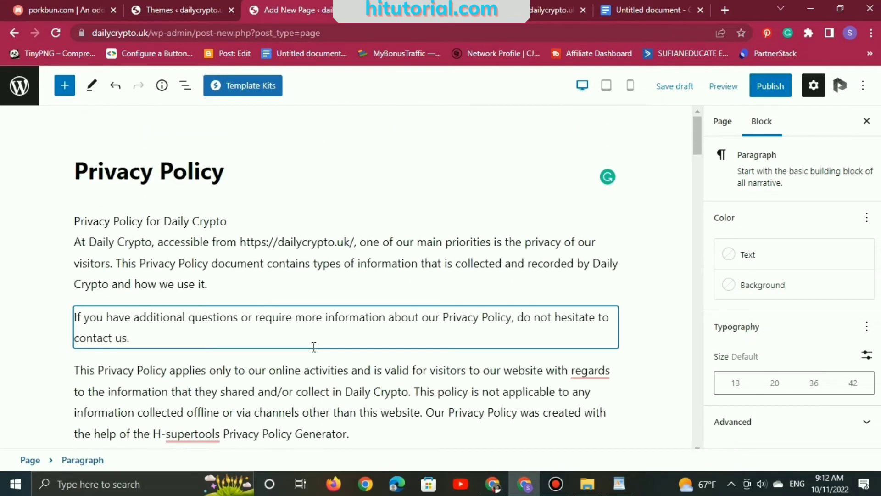
pyautogui.click(764, 87)
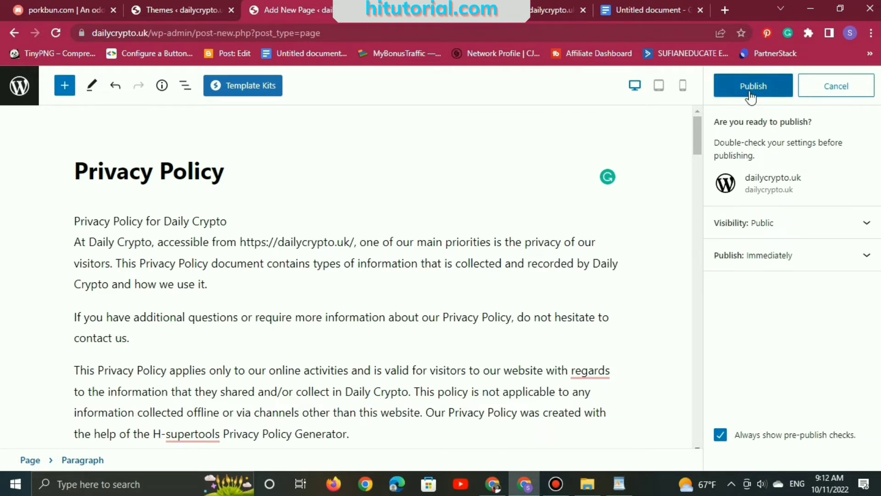
pyautogui.click(749, 94)
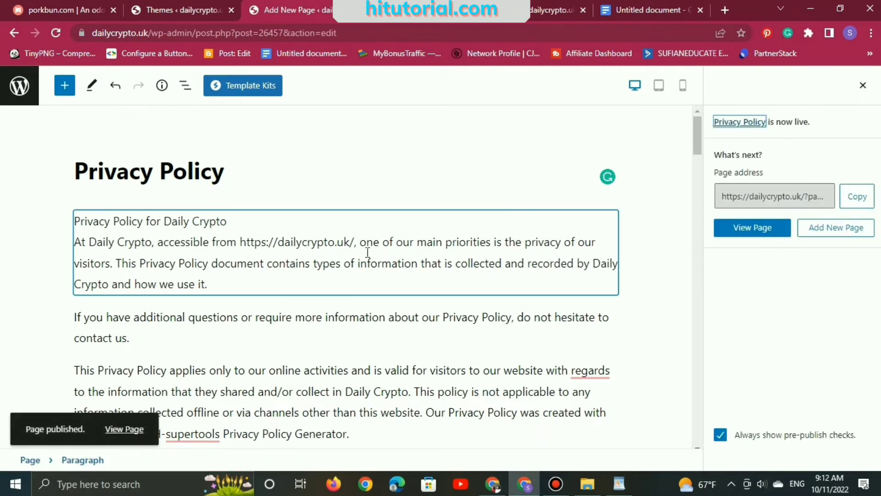
# Step: View the published Privacy Policy page live on dailycrypto.uk and scroll through it
pyautogui.click(761, 239)
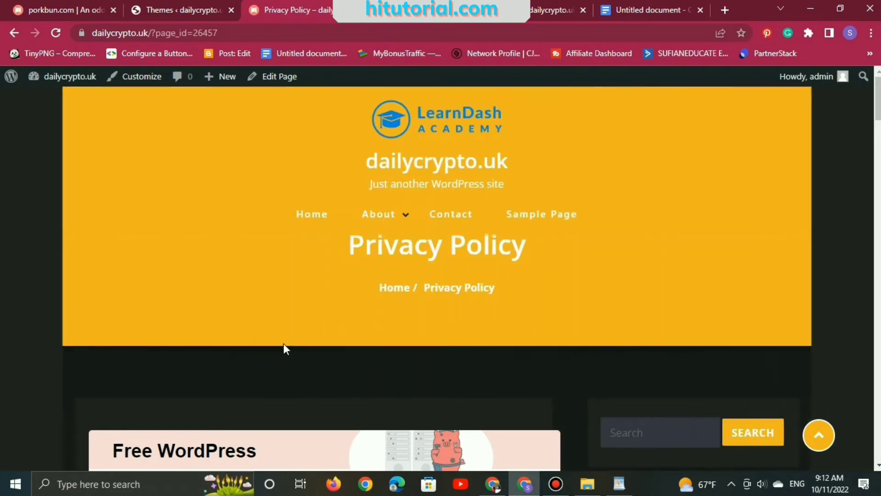
pyautogui.scroll(-4, 283, 345)
pyautogui.scroll(-4, 283, 344)
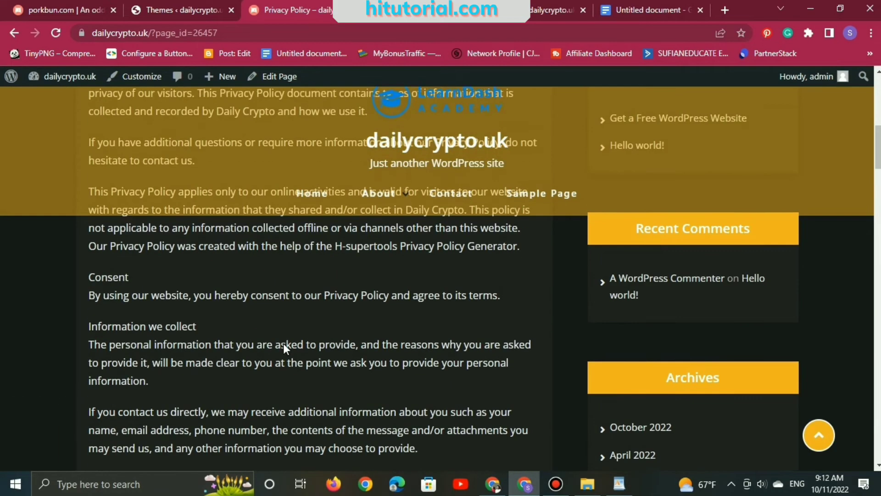
pyautogui.scroll(-5, 282, 343)
pyautogui.scroll(-5, 283, 344)
pyautogui.scroll(-5, 283, 343)
pyautogui.scroll(-5, 282, 344)
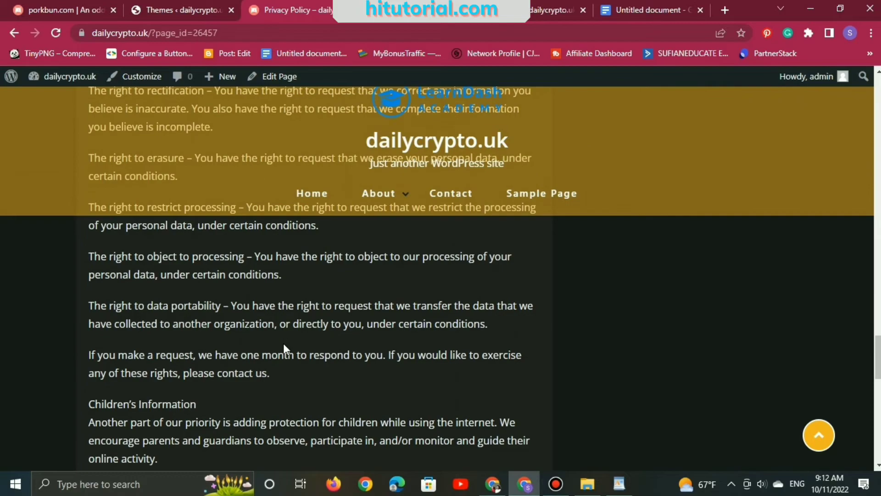
pyautogui.scroll(-5, 283, 342)
pyautogui.scroll(-5, 283, 343)
pyautogui.scroll(5, 283, 343)
pyautogui.scroll(10, 283, 343)
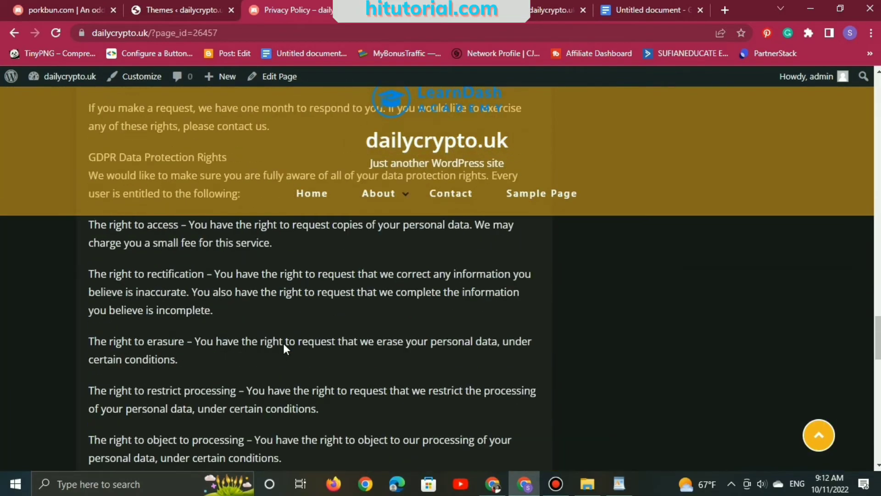
pyautogui.scroll(5, 283, 343)
pyautogui.scroll(5, 283, 343)
pyautogui.scroll(5, 282, 344)
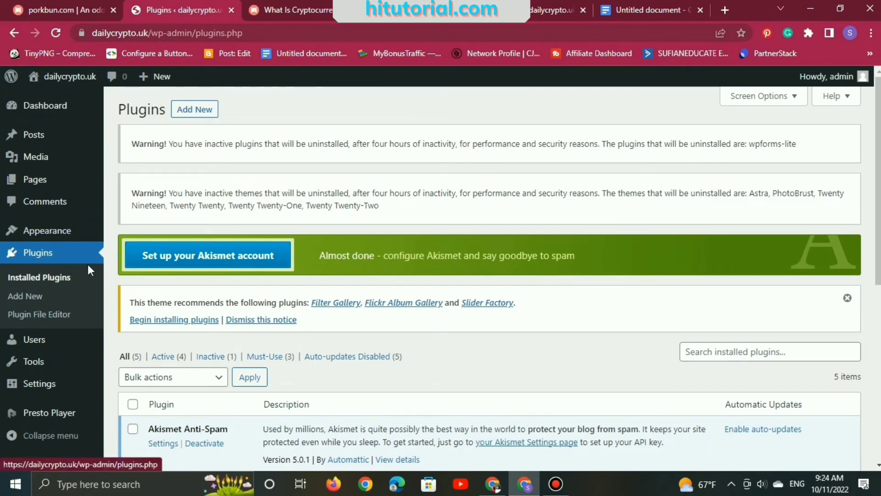
# Step: Open the Add Plugins page on the Popular plugins list
pyautogui.click(186, 122)
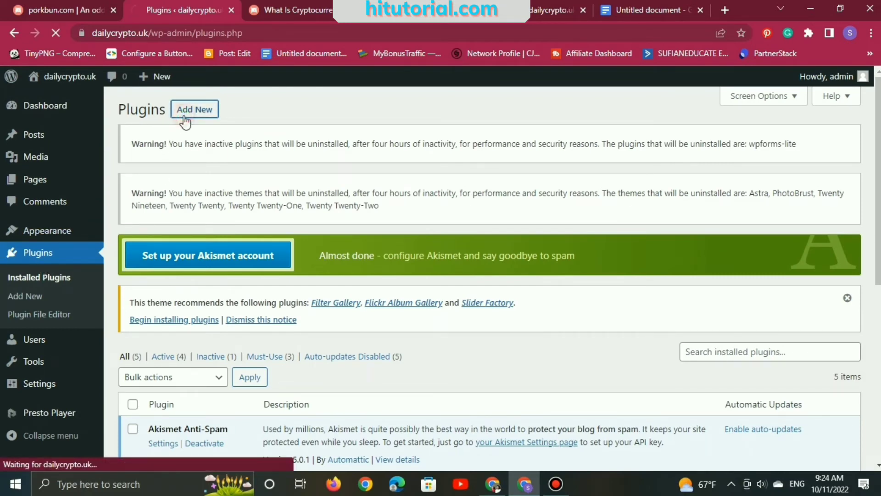
pyautogui.scroll(-2, 236, 270)
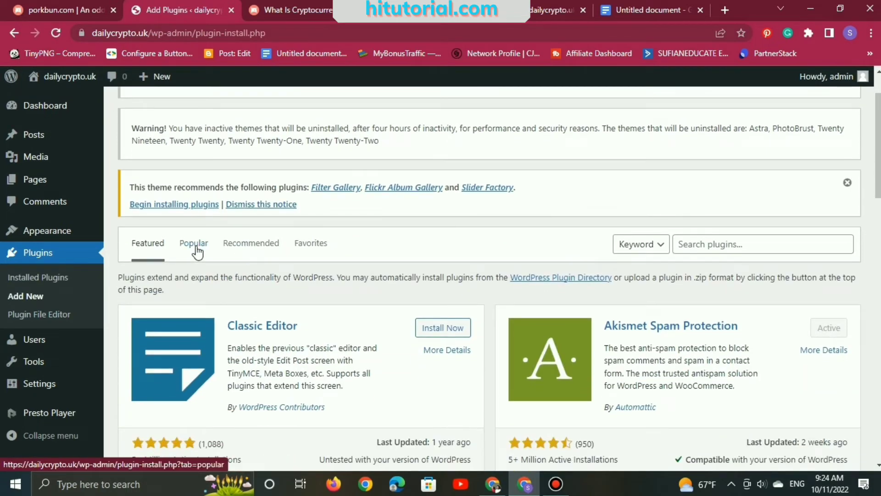
pyautogui.click(198, 252)
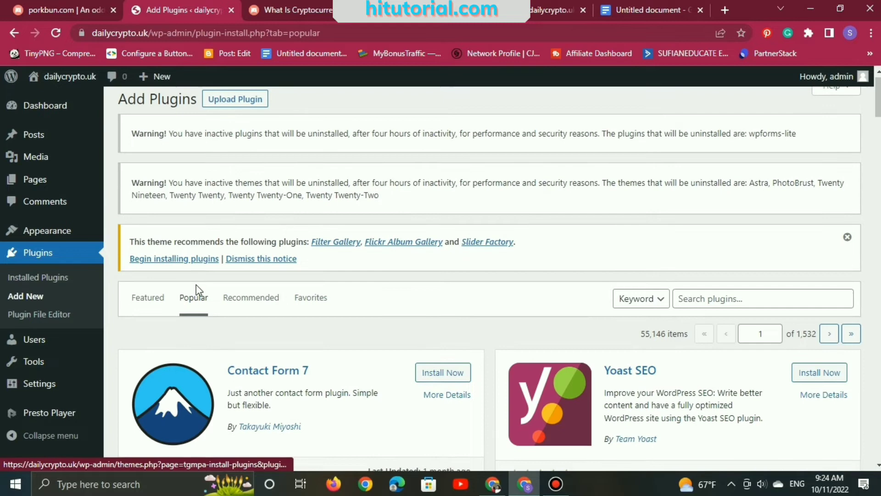
pyautogui.scroll(-4, 184, 312)
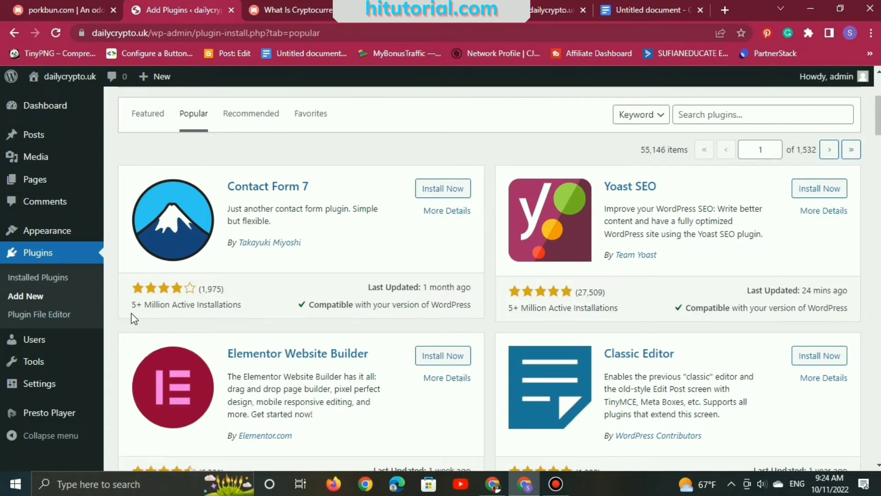
# Step: Scroll through the popular plugins, back to Contact Form 7 at the top
pyautogui.scroll(-3, 640, 220)
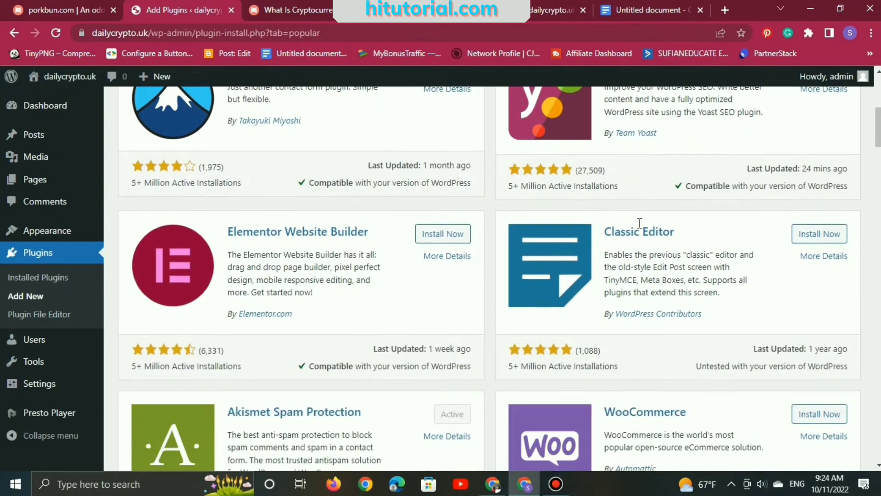
pyautogui.scroll(-3, 251, 326)
pyautogui.scroll(-4, 251, 327)
pyautogui.scroll(-2, 252, 323)
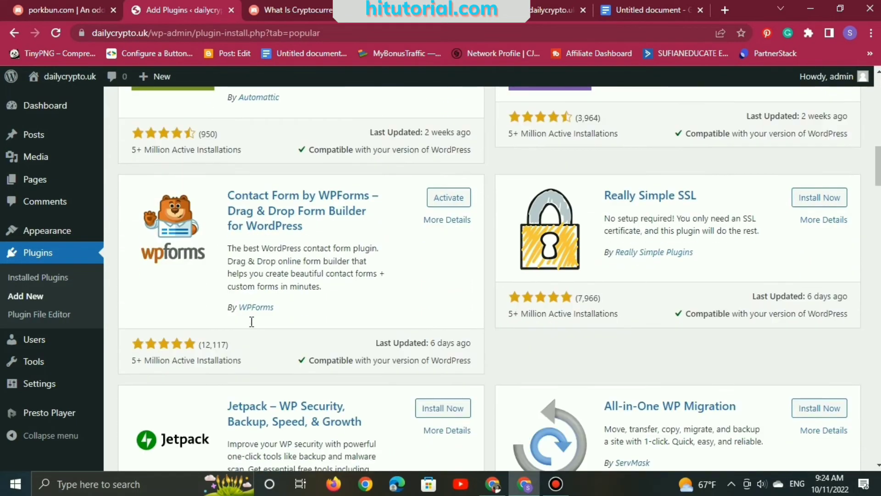
pyautogui.scroll(-2, 251, 322)
pyautogui.scroll(-5, 251, 321)
pyautogui.scroll(-5, 251, 321)
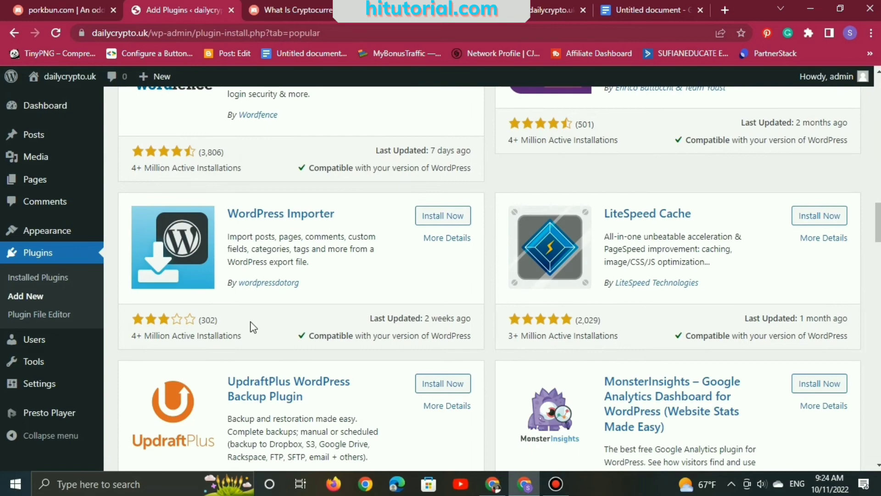
pyautogui.scroll(-3, 633, 394)
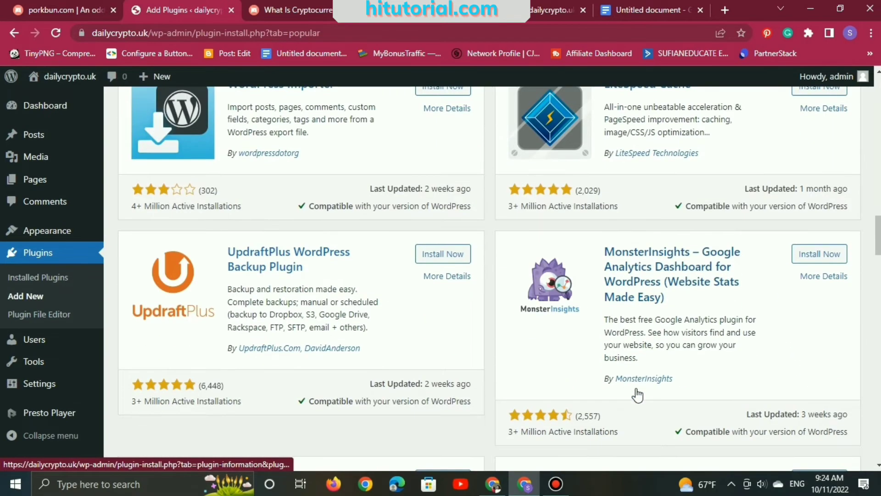
pyautogui.scroll(-3, 630, 307)
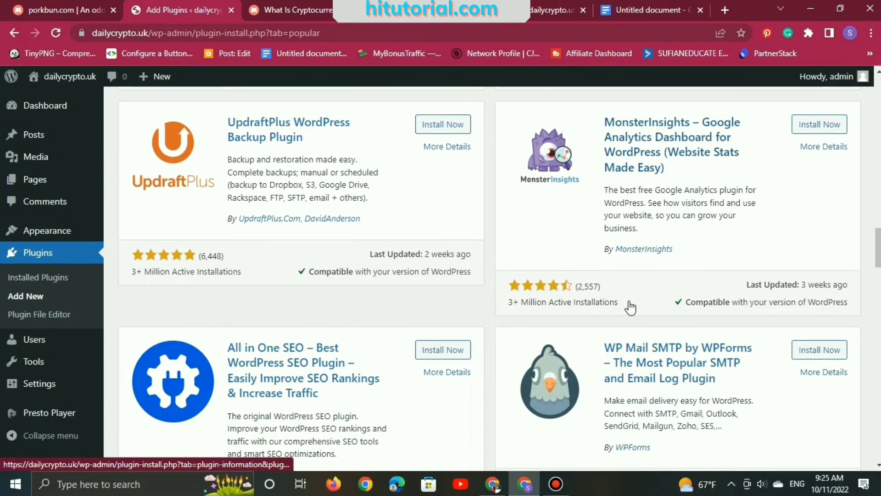
pyautogui.scroll(-3, 610, 321)
pyautogui.scroll(-1, 504, 330)
pyautogui.scroll(-4, 390, 324)
pyautogui.scroll(-5, 390, 324)
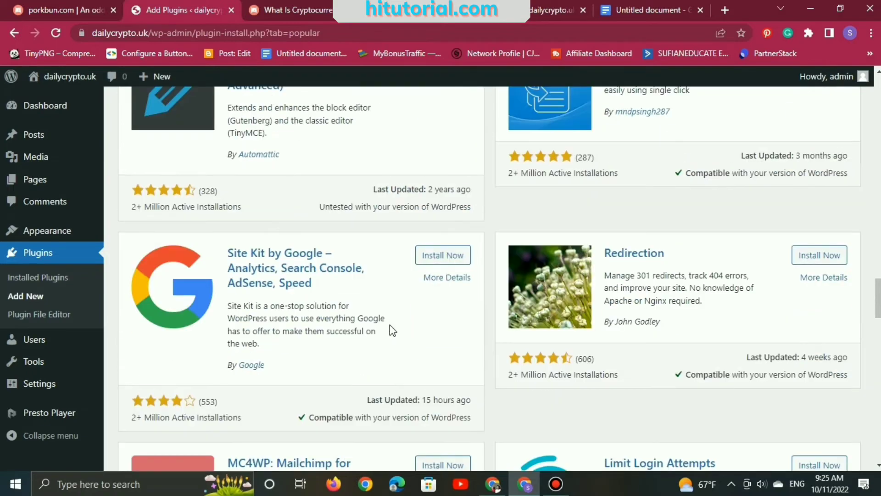
pyautogui.scroll(-2, 389, 325)
pyautogui.scroll(-2, 389, 324)
pyautogui.scroll(10, 390, 324)
pyautogui.scroll(5, 389, 324)
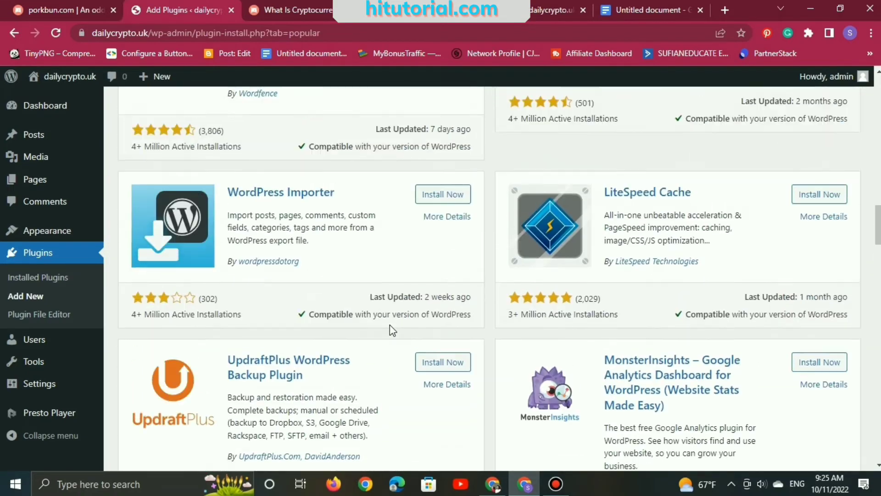
pyautogui.scroll(9, 390, 324)
pyautogui.scroll(10, 390, 324)
pyautogui.scroll(6, 390, 324)
pyautogui.scroll(-4, 389, 324)
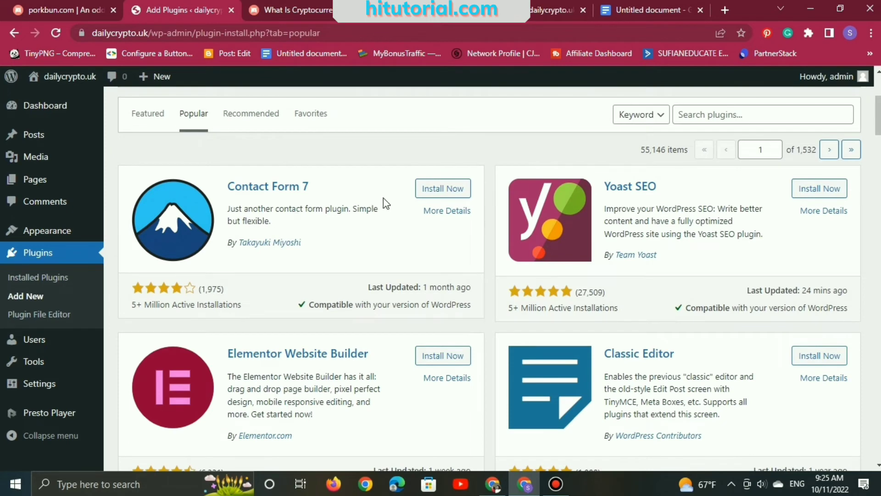
# Step: Install and activate Contact Form 7, then view the What Is Cryptocurrency? post
pyautogui.click(429, 192)
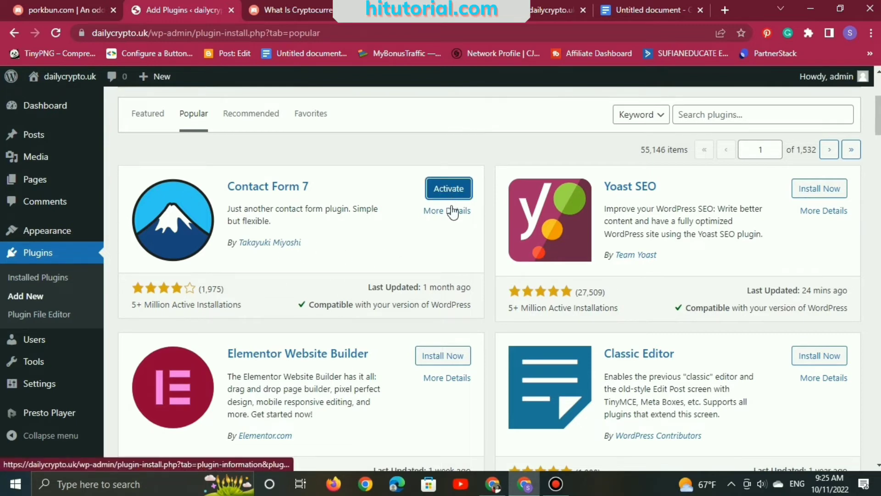
pyautogui.click(449, 192)
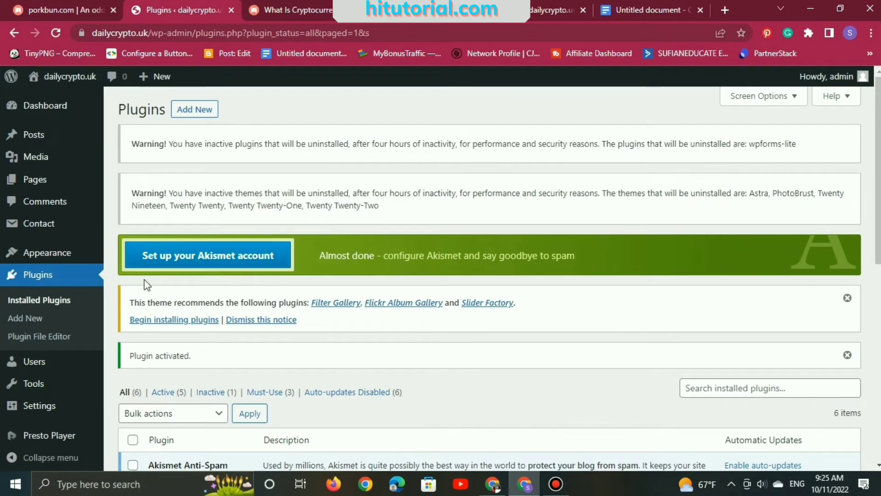
pyautogui.scroll(-1, 170, 313)
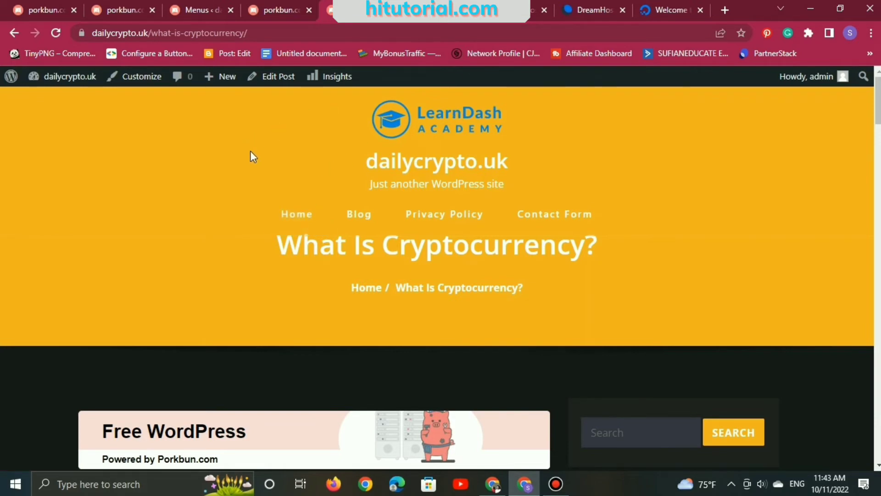
# Step: Scroll through the live What Is Cryptocurrency? post
pyautogui.scroll(-4, 253, 156)
pyautogui.scroll(-3, 253, 156)
pyautogui.scroll(-4, 253, 156)
pyautogui.scroll(-4, 355, 286)
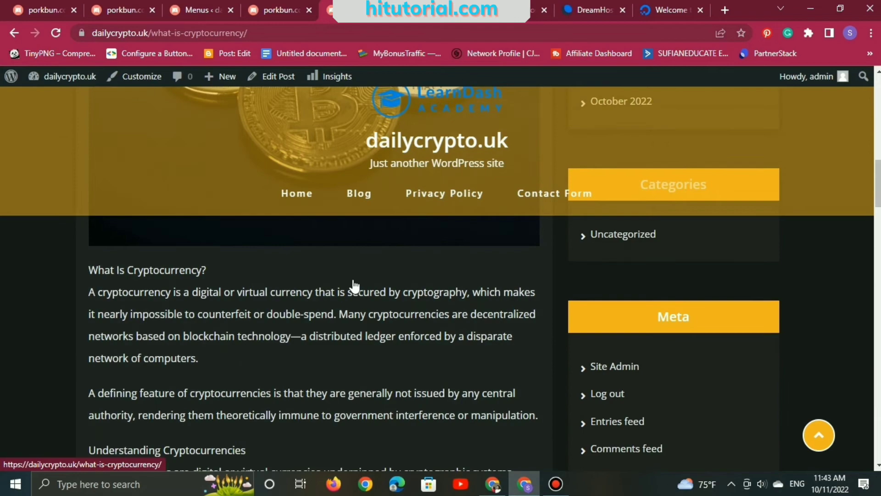
pyautogui.scroll(-5, 355, 286)
pyautogui.scroll(-4, 257, 266)
pyautogui.scroll(-5, 257, 266)
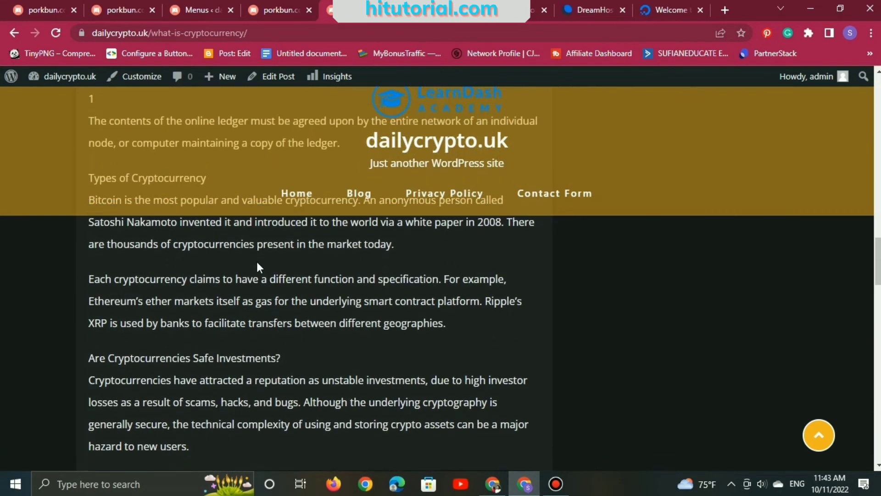
pyautogui.scroll(-5, 257, 266)
pyautogui.scroll(-5, 257, 266)
pyautogui.scroll(-4, 268, 295)
pyautogui.scroll(-2, 270, 295)
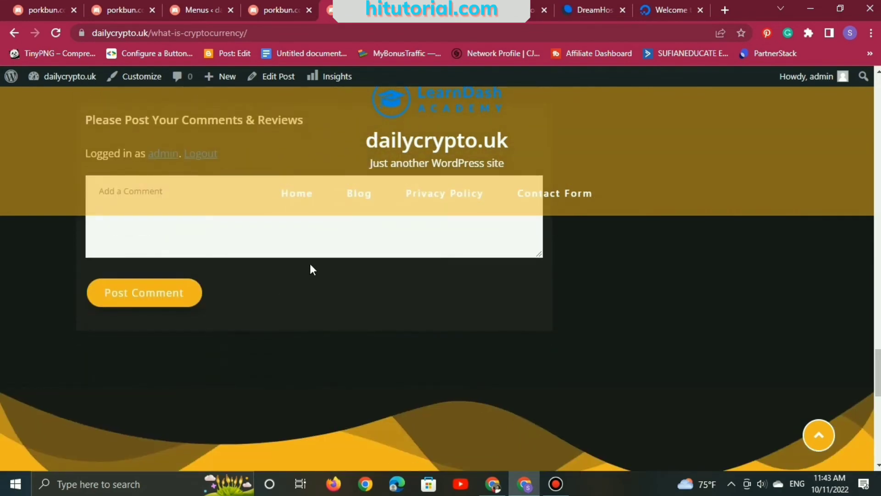
pyautogui.scroll(4, 311, 268)
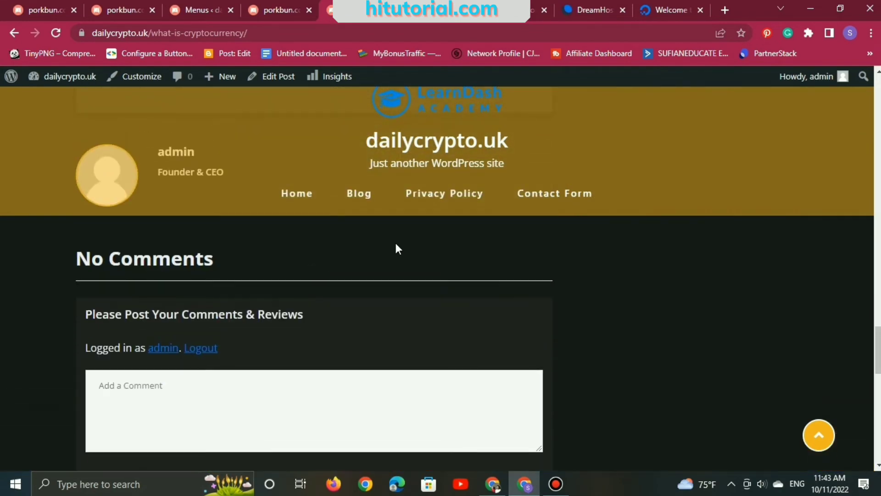
# Step: Open the Privacy Policy page from the site's top menu and read through it
pyautogui.click(423, 204)
pyautogui.scroll(-1, 349, 249)
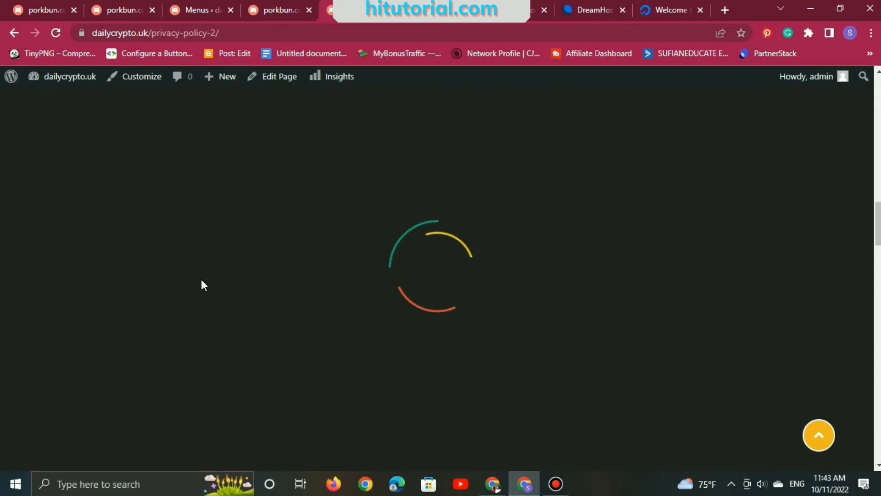
pyautogui.scroll(-1, 202, 285)
pyautogui.scroll(-5, 202, 284)
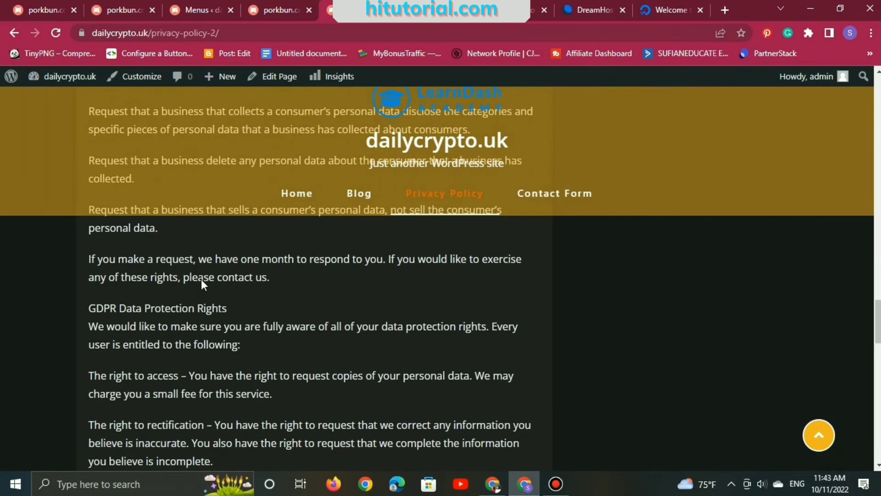
pyautogui.scroll(-4, 202, 285)
pyautogui.scroll(-5, 201, 279)
pyautogui.scroll(-5, 201, 279)
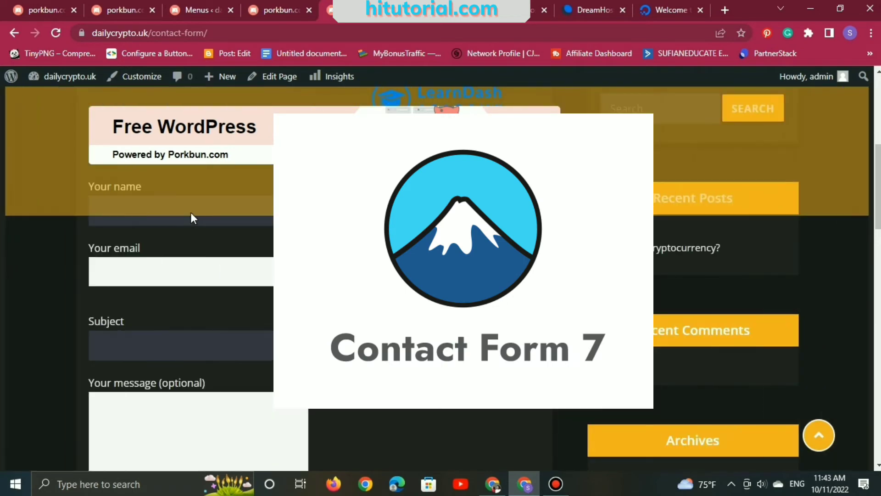
# Step: Review the live contact page, then return to Porkbun's Free WordPress plan tab
pyautogui.scroll(-3, 249, 294)
pyautogui.scroll(-5, 249, 294)
pyautogui.scroll(-5, 250, 294)
pyautogui.scroll(-3, 250, 294)
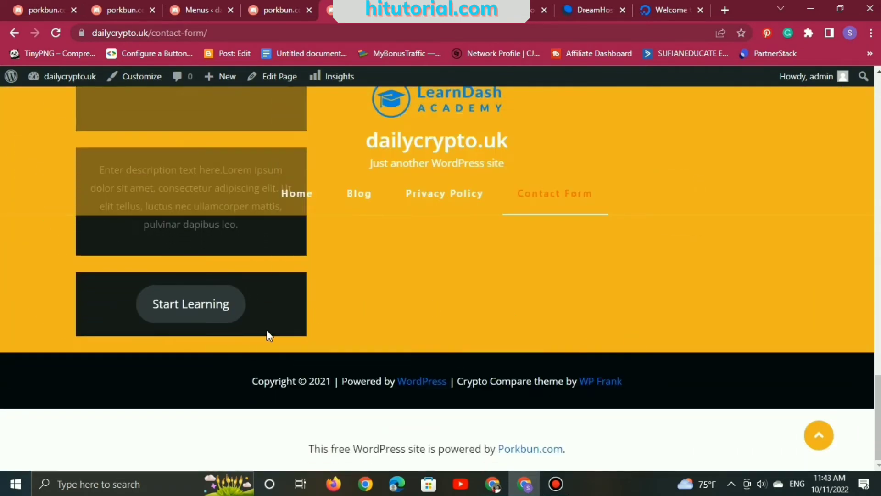
pyautogui.scroll(5, 368, 403)
pyautogui.scroll(5, 366, 401)
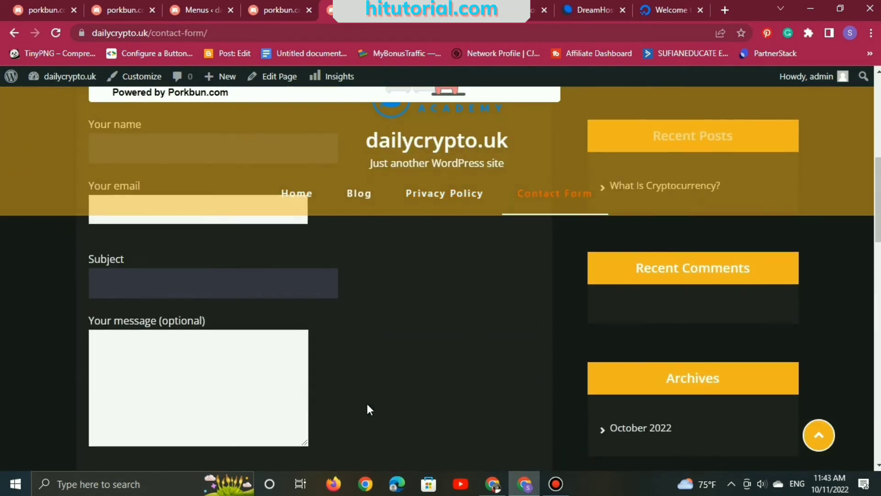
pyautogui.scroll(5, 366, 401)
pyautogui.scroll(3, 366, 401)
pyautogui.scroll(-2, 337, 232)
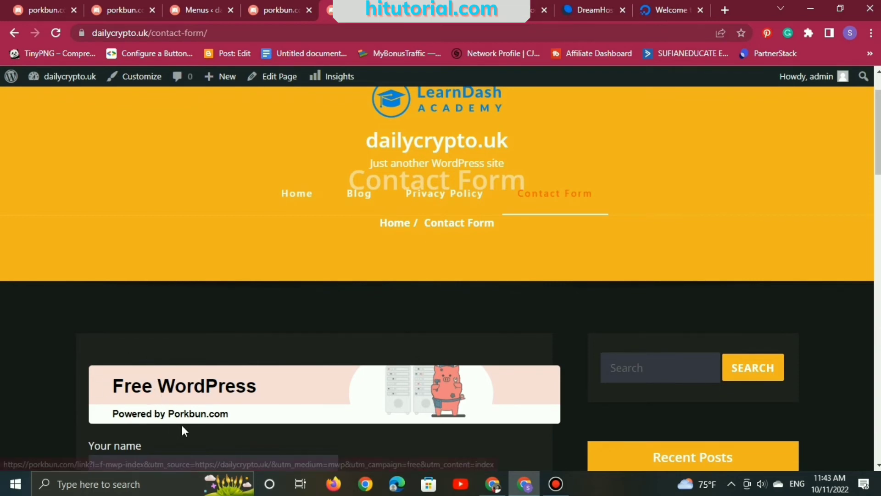
pyautogui.click(124, 6)
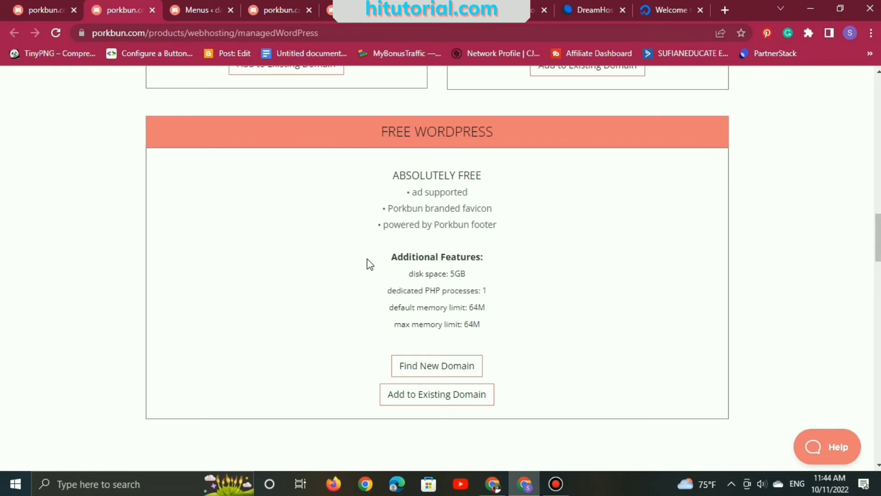
# Step: Open dailycrypto.uk's switch-plans page and compare Starter ($12/month) and Pro ($24/month)
pyautogui.hotkey('ctrl', 'shift', 'Tab')
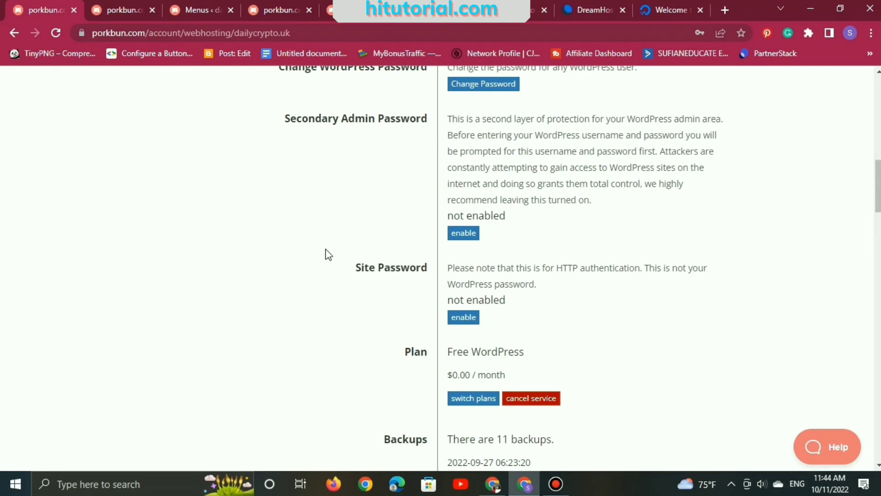
pyautogui.scroll(-1, 327, 253)
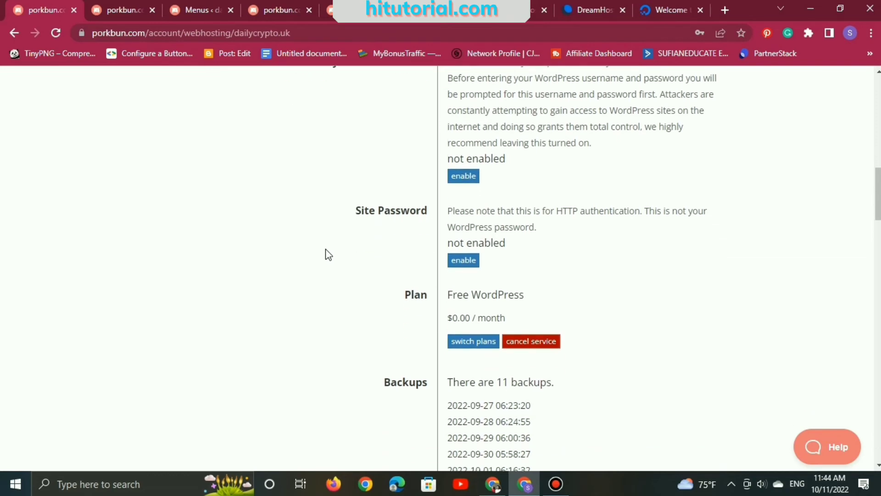
pyautogui.click(479, 335)
pyautogui.scroll(-5, 345, 307)
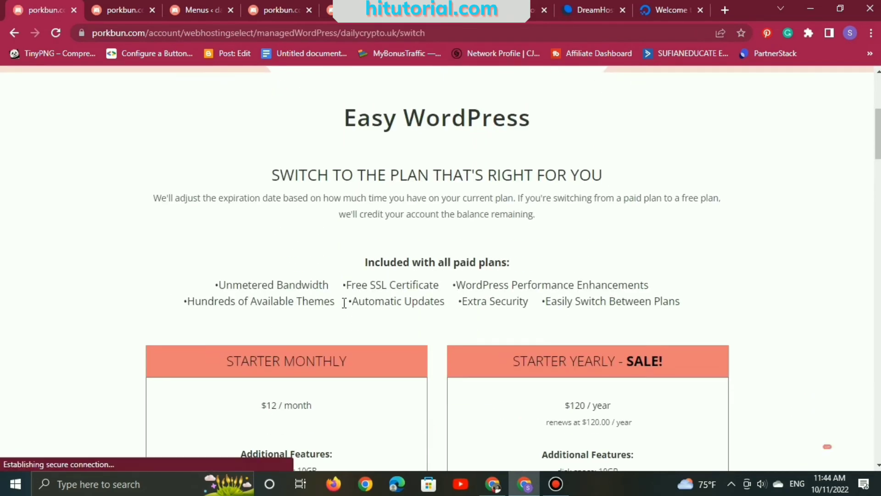
pyautogui.scroll(-1, 344, 303)
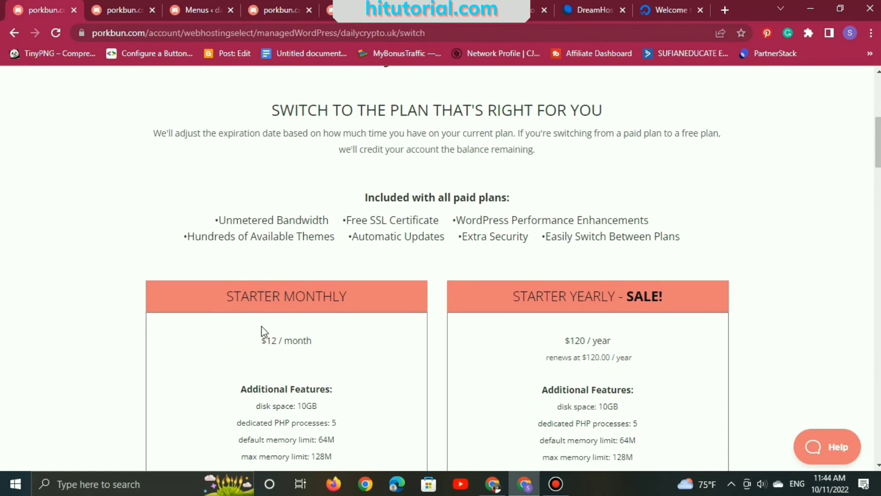
pyautogui.scroll(-3, 262, 328)
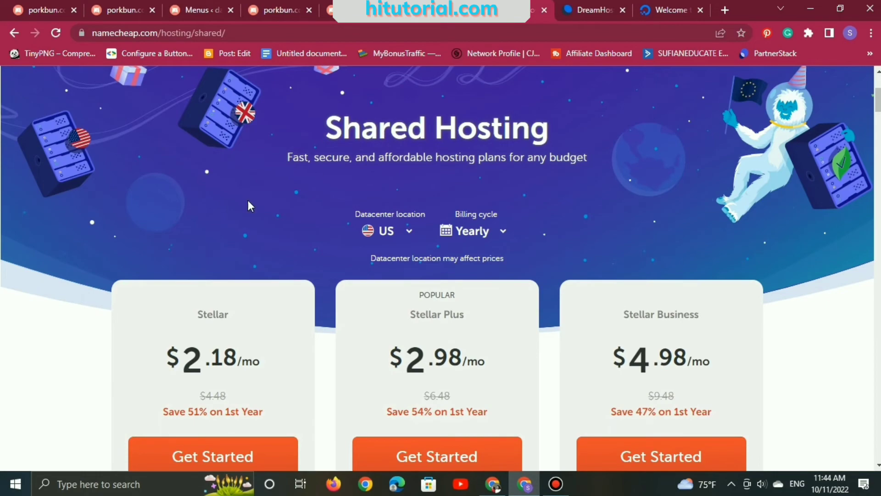
# Step: Scroll through Namecheap's shared hosting plans, with Stellar starting at $2.18/month
pyautogui.scroll(5, 218, 222)
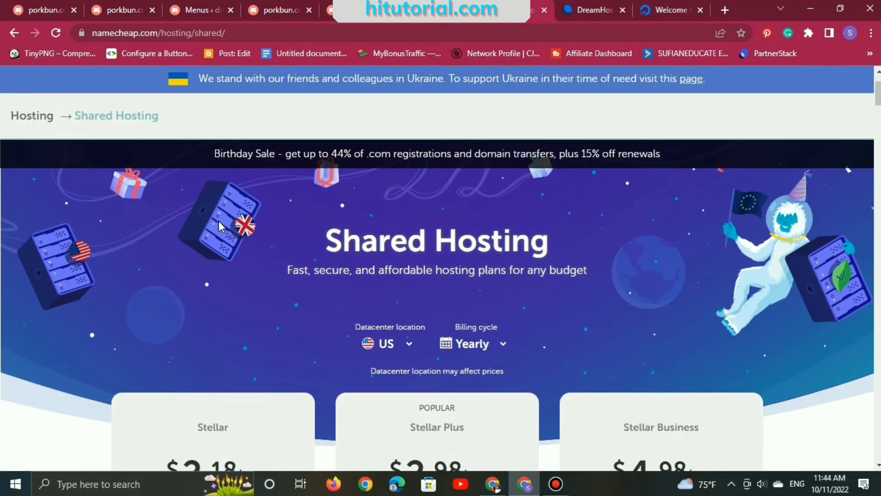
pyautogui.scroll(-6, 342, 269)
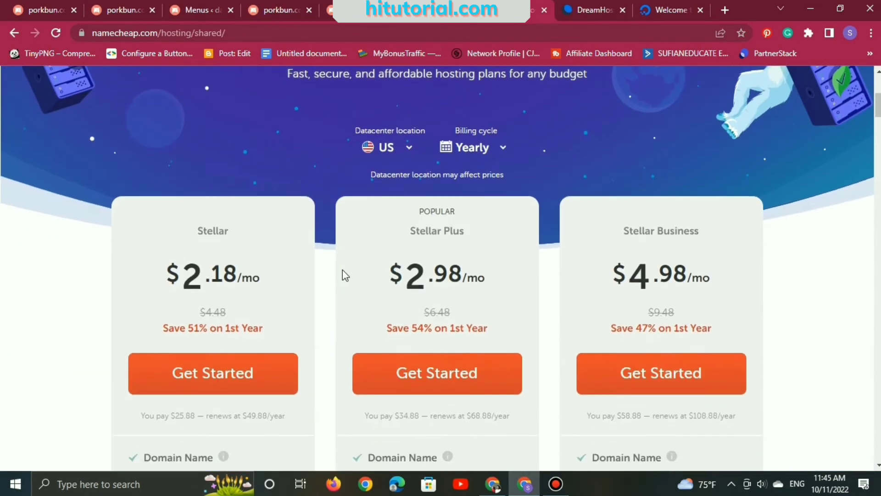
pyautogui.scroll(-4, 343, 269)
pyautogui.scroll(1, 269, 222)
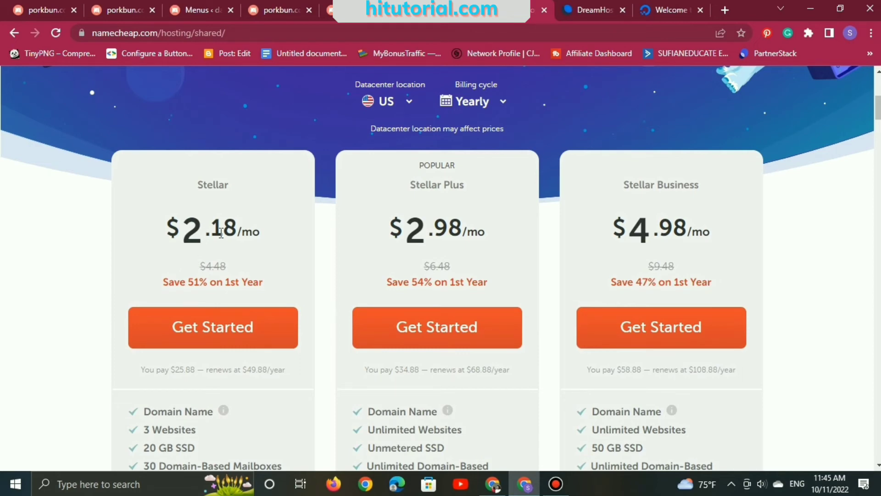
pyautogui.scroll(-3, 217, 232)
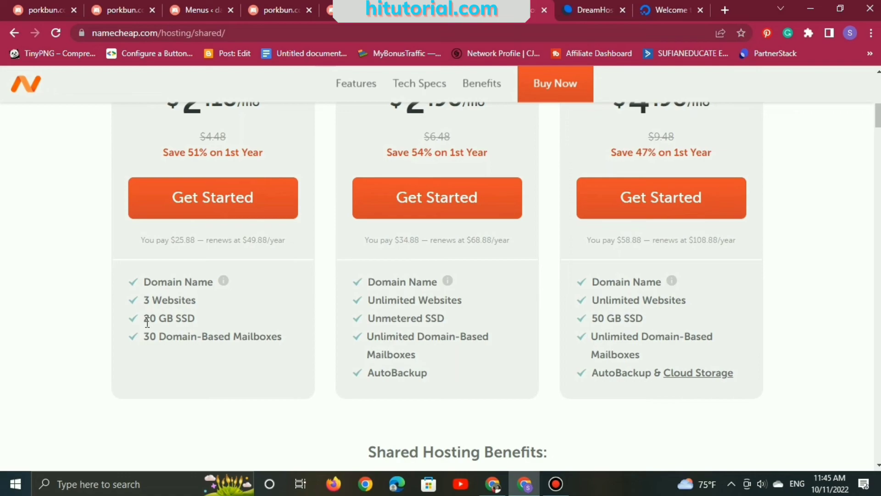
pyautogui.scroll(4, 184, 320)
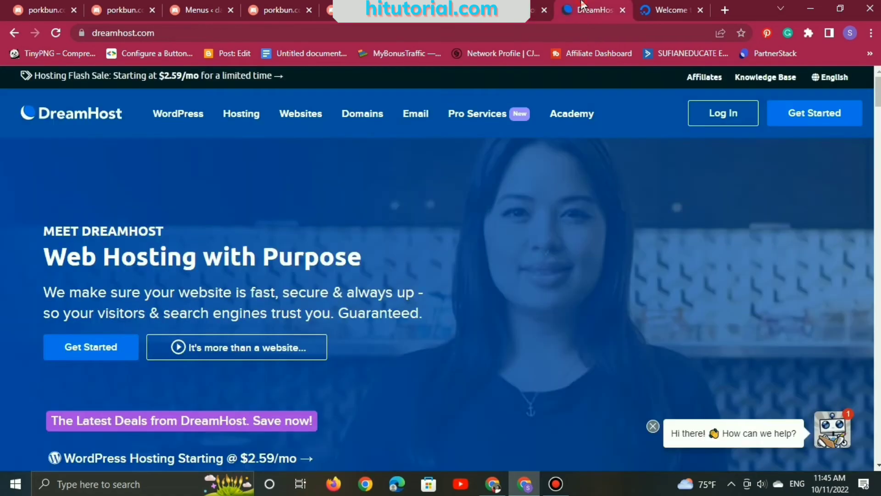
# Step: Review DreamHost's WordPress Starter ($2.59/mo) and Unlimited ($3.95/mo) plans, then view DigitalOcean's welcome page
pyautogui.scroll(-4, 43, 215)
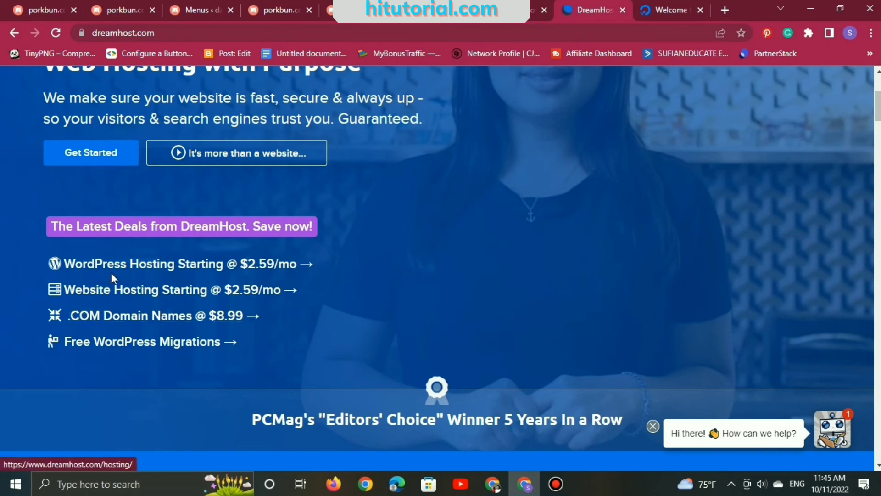
pyautogui.click(261, 270)
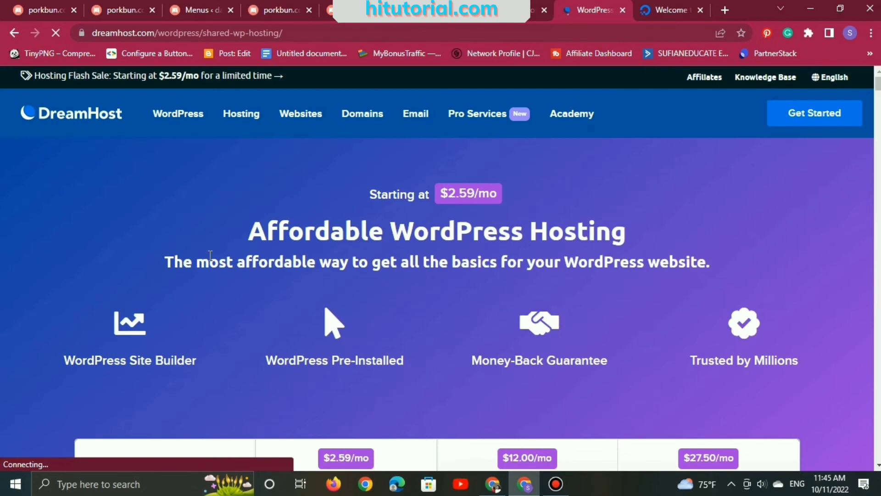
pyautogui.scroll(-2, 208, 258)
pyautogui.scroll(-3, 209, 259)
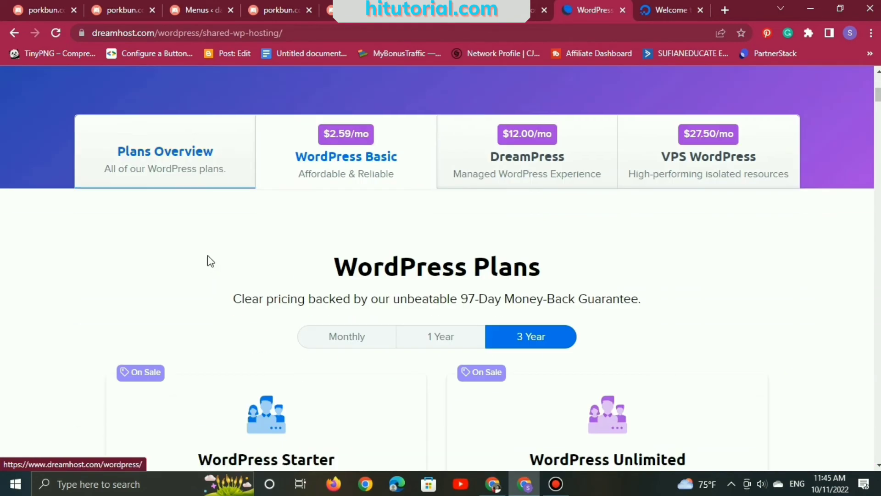
pyautogui.scroll(-5, 216, 270)
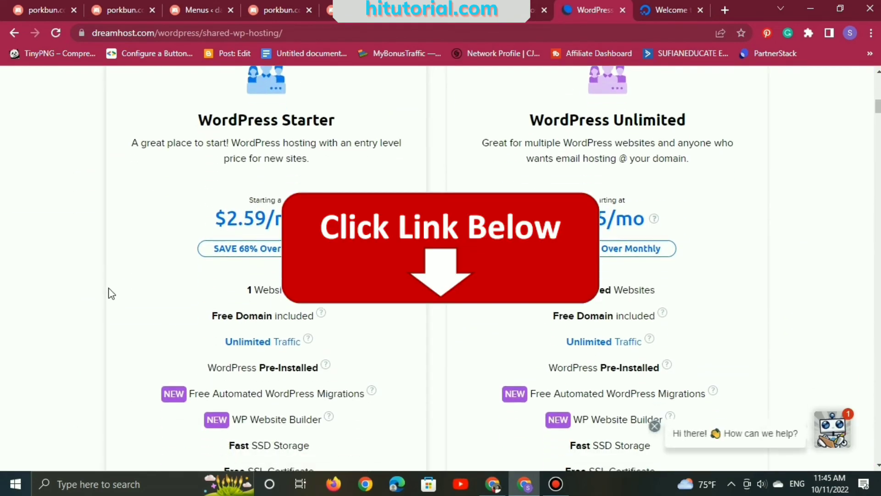
pyautogui.scroll(-4, 110, 293)
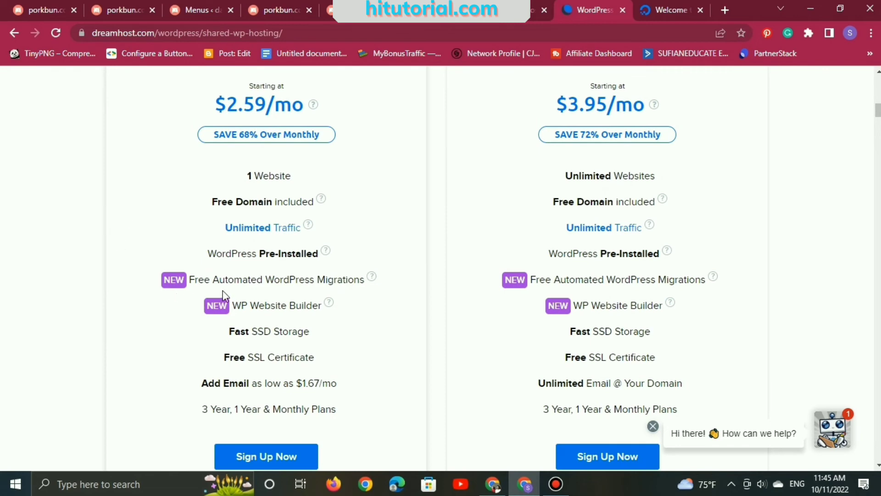
pyautogui.scroll(-1, 178, 260)
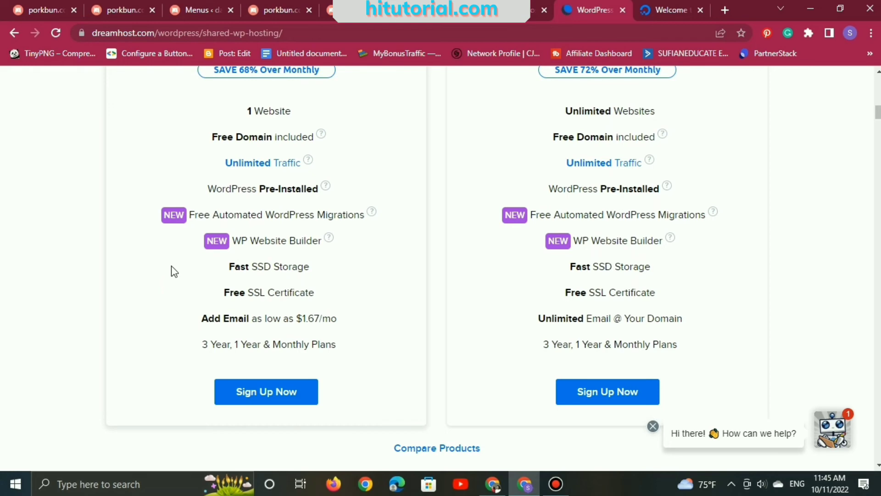
pyautogui.scroll(3, 538, 180)
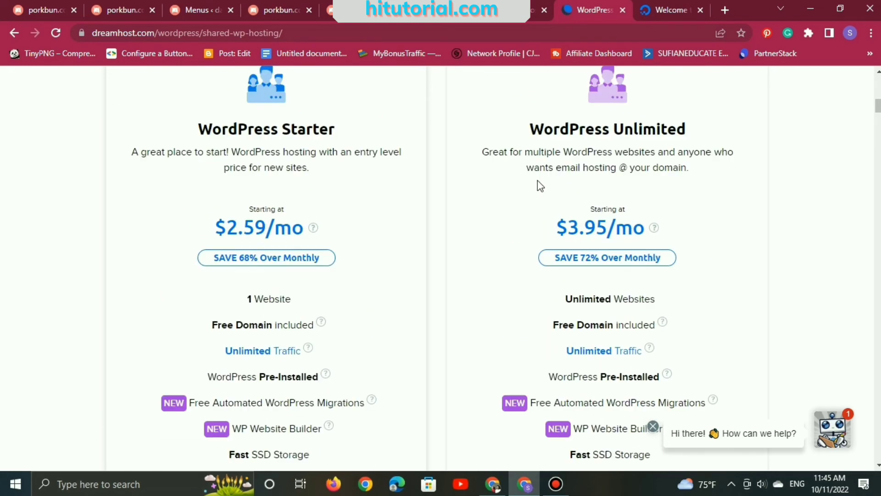
pyautogui.click(656, 6)
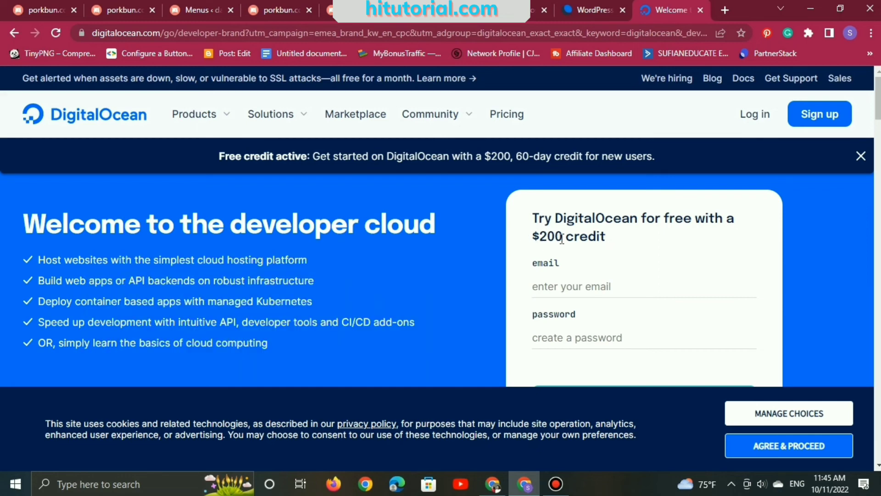
pyautogui.scroll(-3, 546, 243)
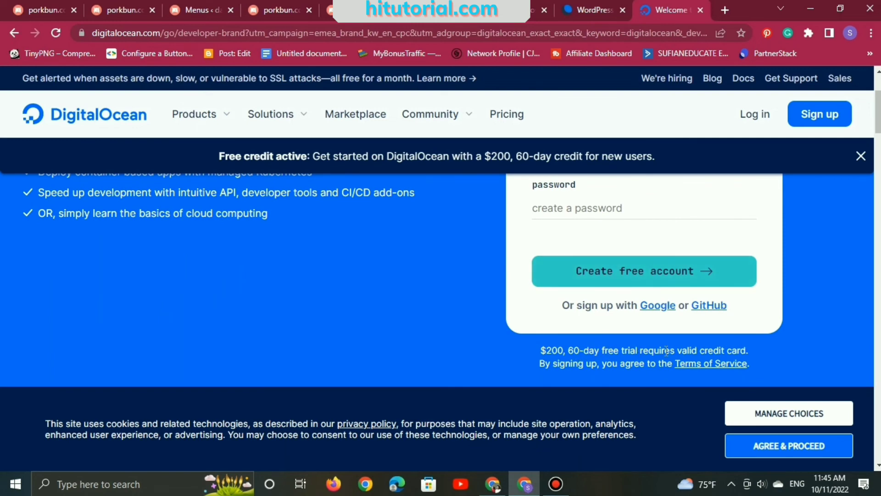
pyautogui.scroll(-5, 729, 347)
pyautogui.scroll(-3, 725, 342)
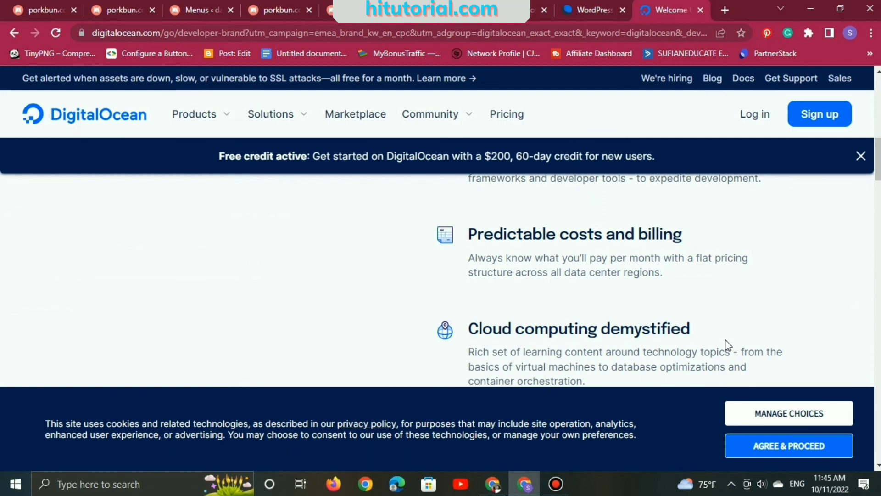
pyautogui.scroll(-3, 725, 342)
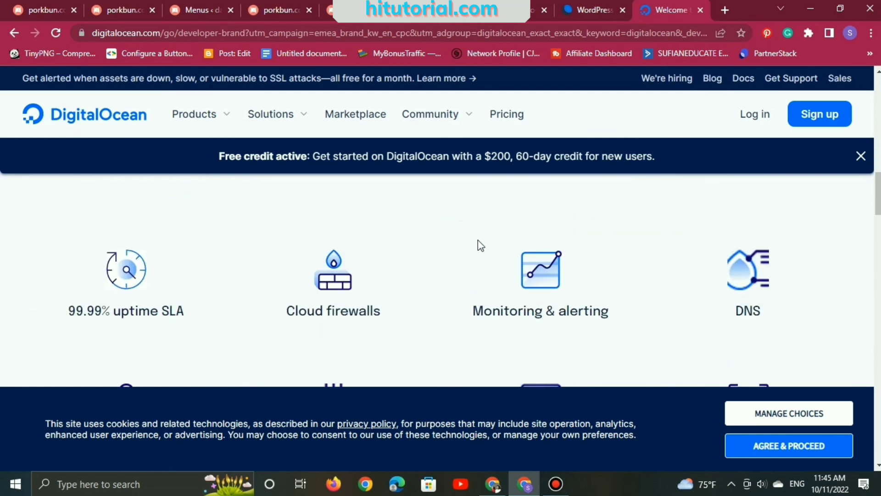